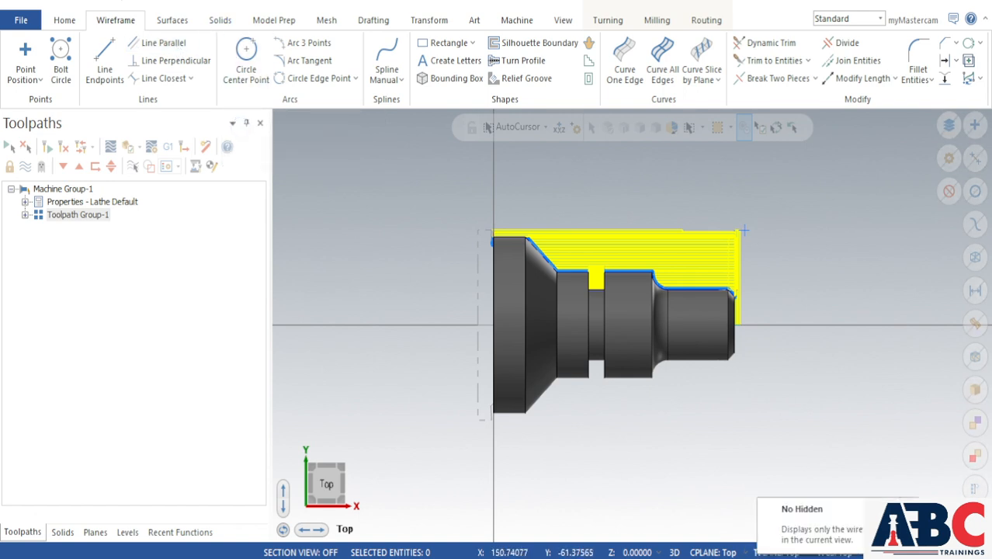
# - Examine the turned part's profile in wireframe display, and return the part to shaded display
pyautogui.click(890, 552)
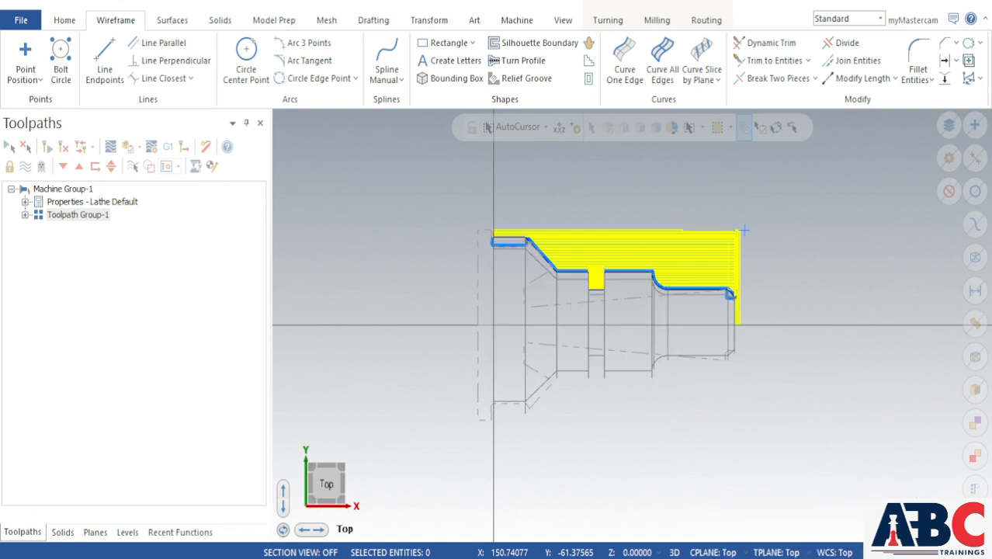
pyautogui.scroll(2, 461, 324)
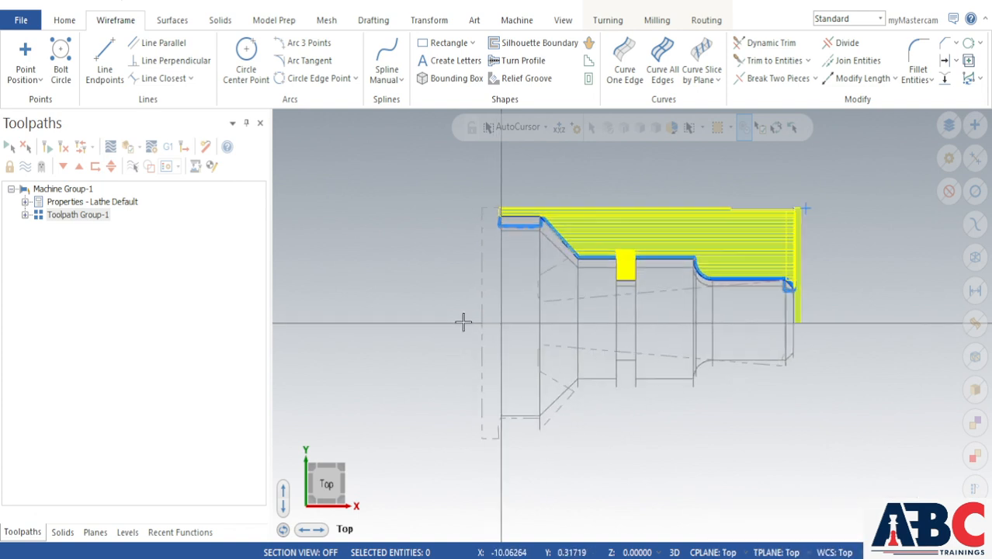
pyautogui.scroll(4, 696, 315)
pyautogui.scroll(-4, 748, 346)
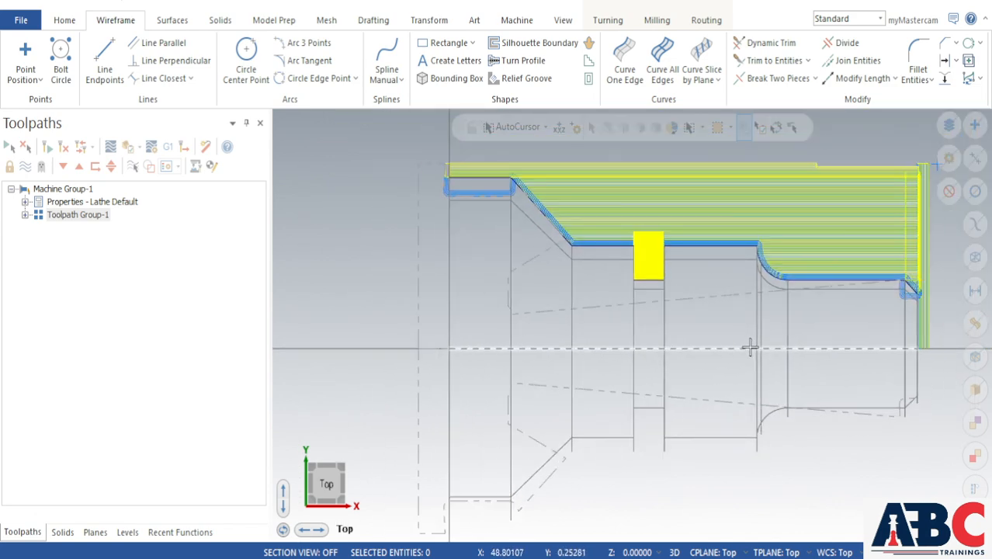
pyautogui.scroll(-3, 749, 345)
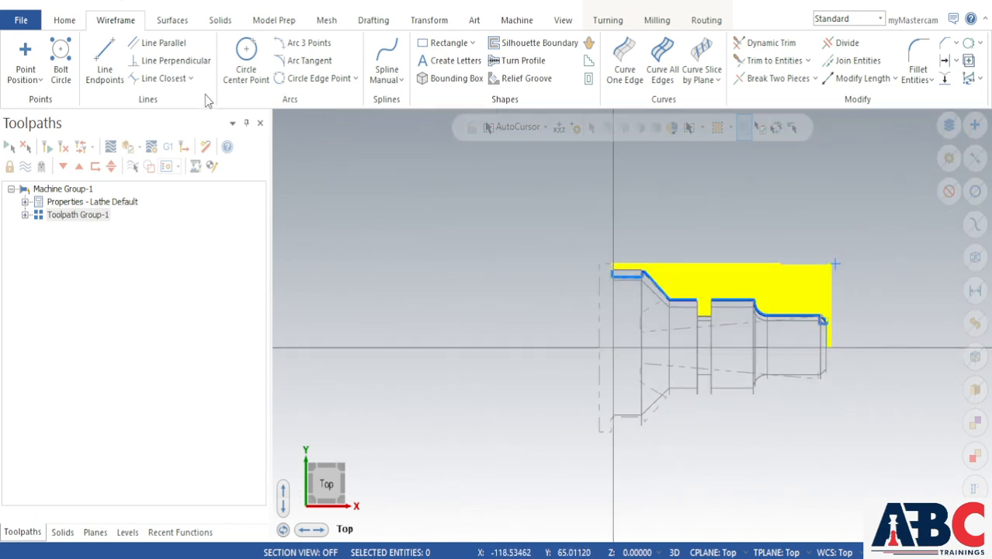
pyautogui.click(219, 21)
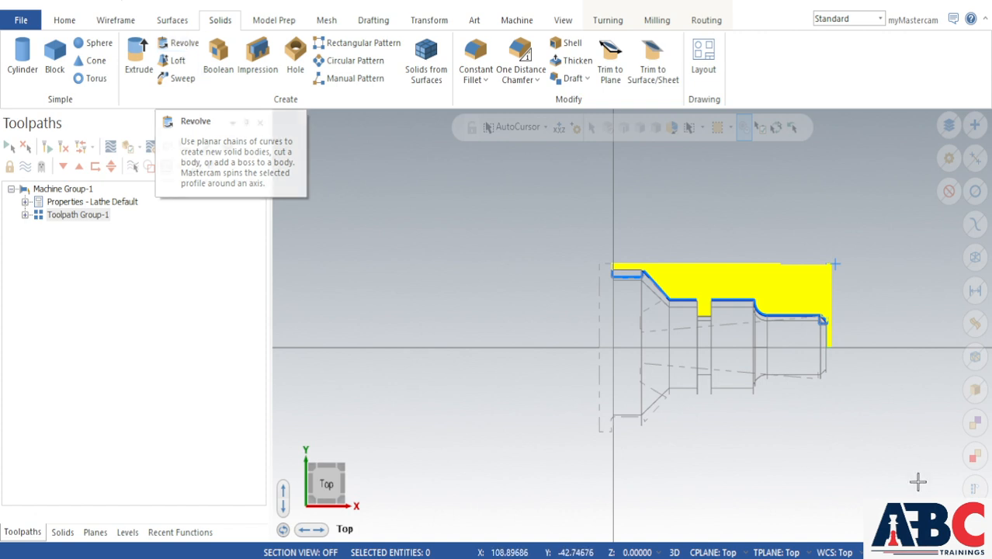
pyautogui.click(931, 551)
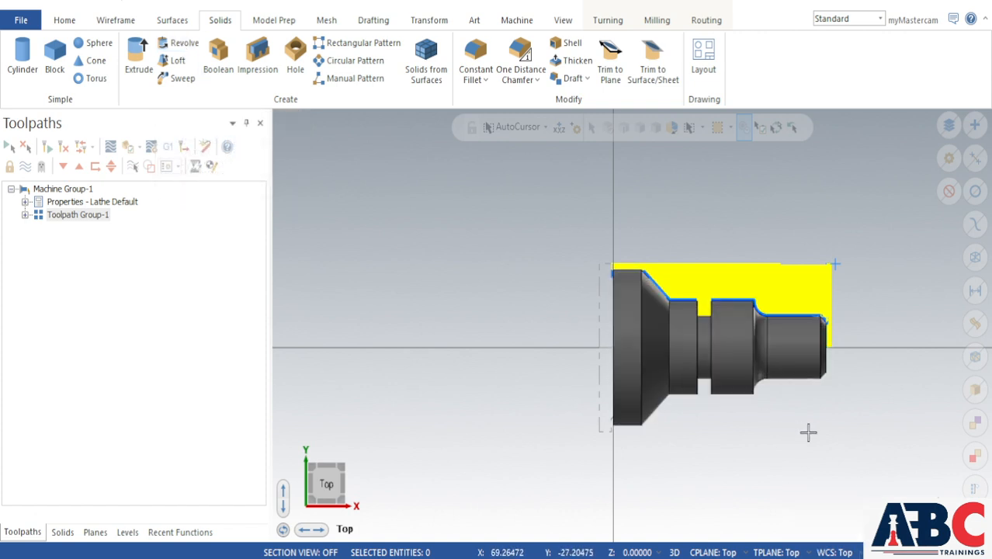
# - Examine the shaded solid's groove, shoulders and taper from an angled view, and return to the Top view
pyautogui.moveTo(775, 433)
pyautogui.mouseDown(button='middle')
pyautogui.moveTo(768, 460)
pyautogui.moveTo(724, 425)
pyautogui.moveTo(715, 465)
pyautogui.moveTo(749, 461)
pyautogui.moveTo(770, 484)
pyautogui.moveTo(702, 510)
pyautogui.moveTo(714, 470)
pyautogui.moveTo(760, 421)
pyautogui.moveTo(759, 408)
pyautogui.moveTo(722, 413)
pyautogui.mouseUp(button='middle')
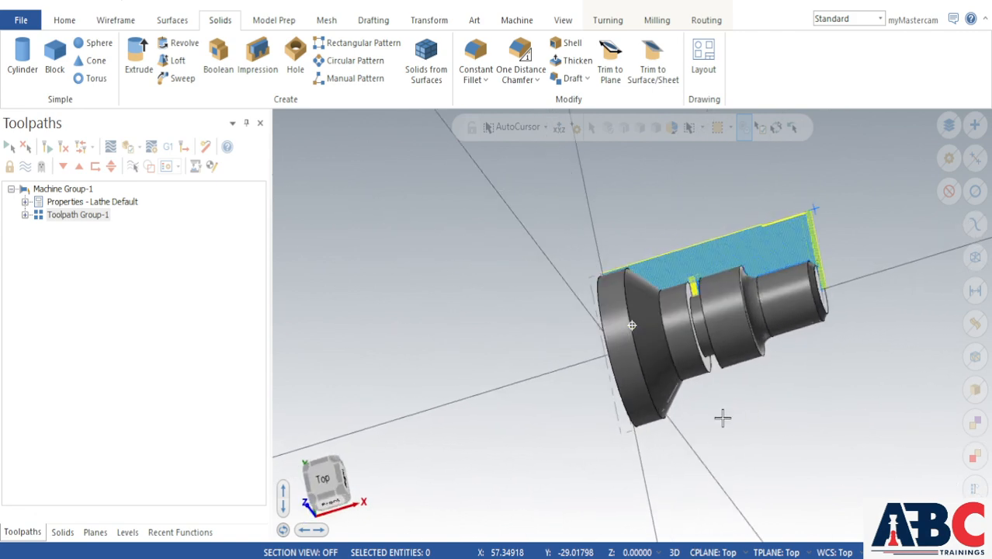
pyautogui.scroll(3, 692, 338)
pyautogui.scroll(2, 692, 339)
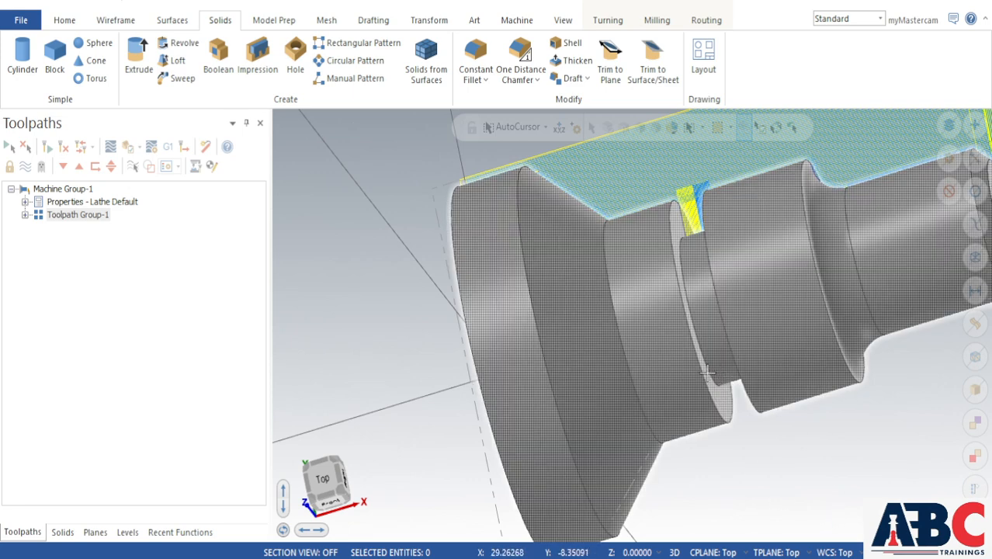
pyautogui.scroll(-2, 690, 241)
pyautogui.scroll(-3, 668, 284)
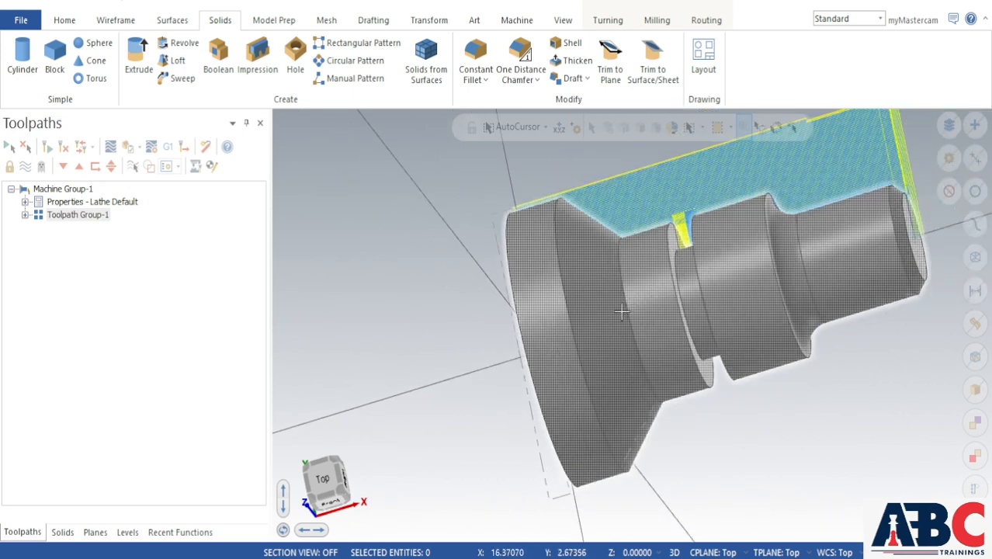
pyautogui.scroll(4, 767, 289)
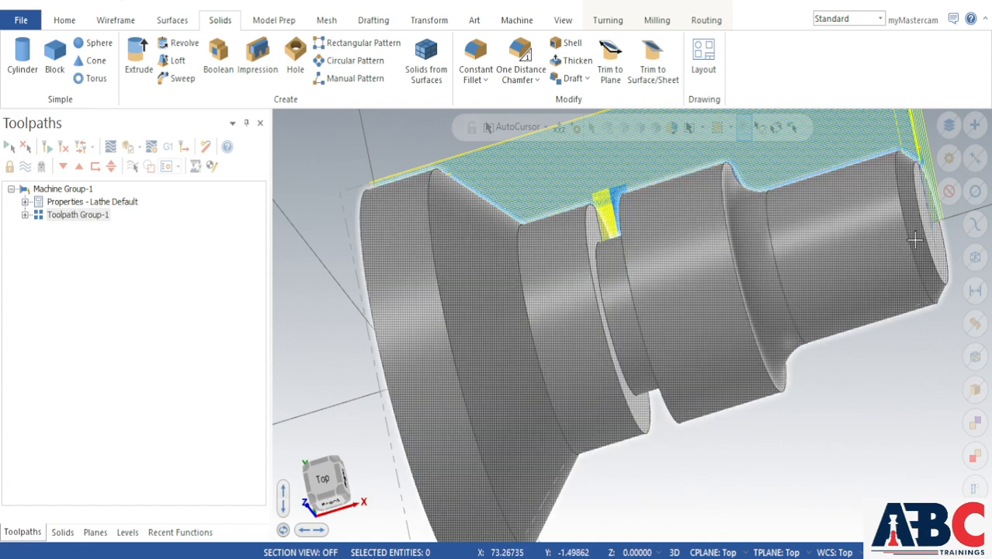
pyautogui.scroll(-5, 912, 239)
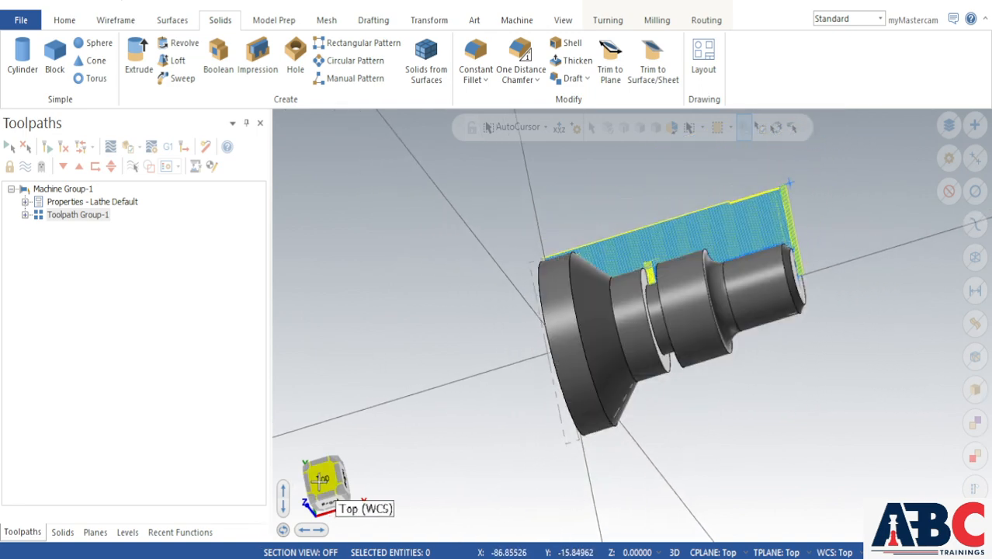
pyautogui.click(320, 481)
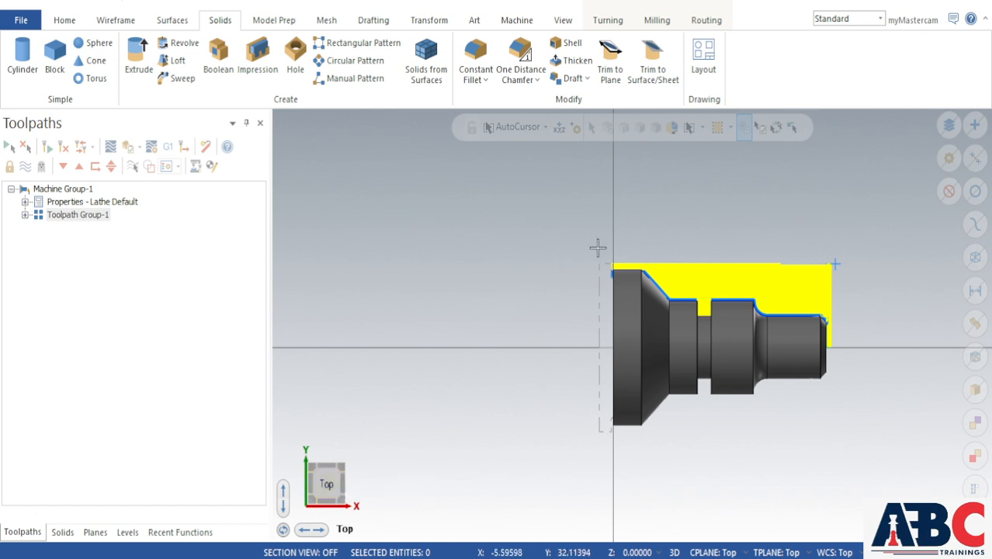
pyautogui.click(516, 21)
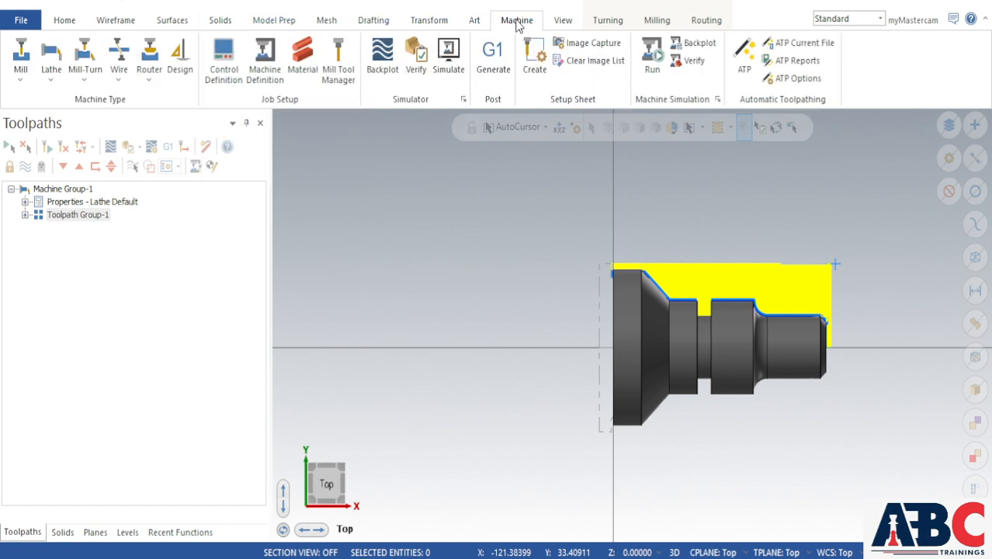
pyautogui.click(50, 78)
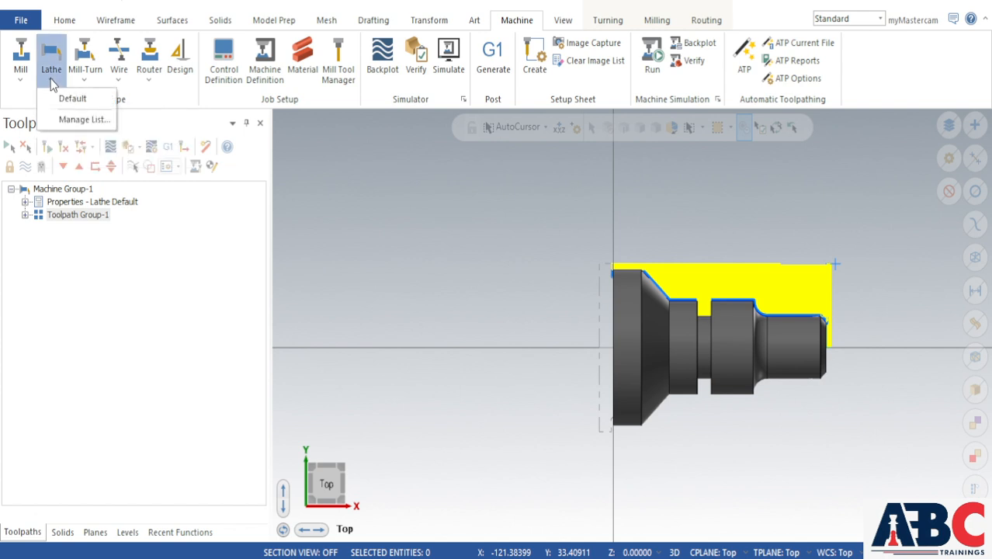
pyautogui.click(429, 240)
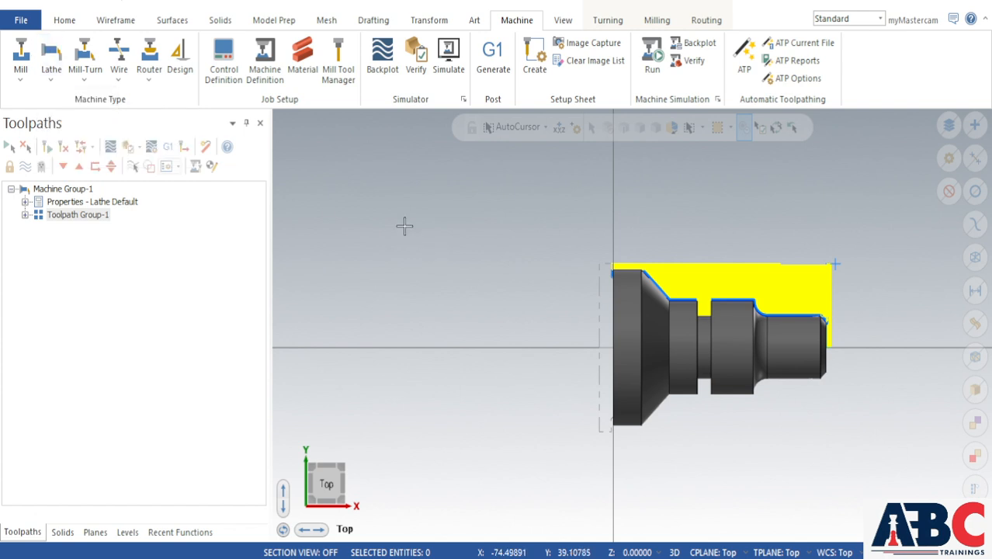
# - Open the geometry properties of the left-spindle stock from the lathe machine group's stock setup
pyautogui.click(24, 202)
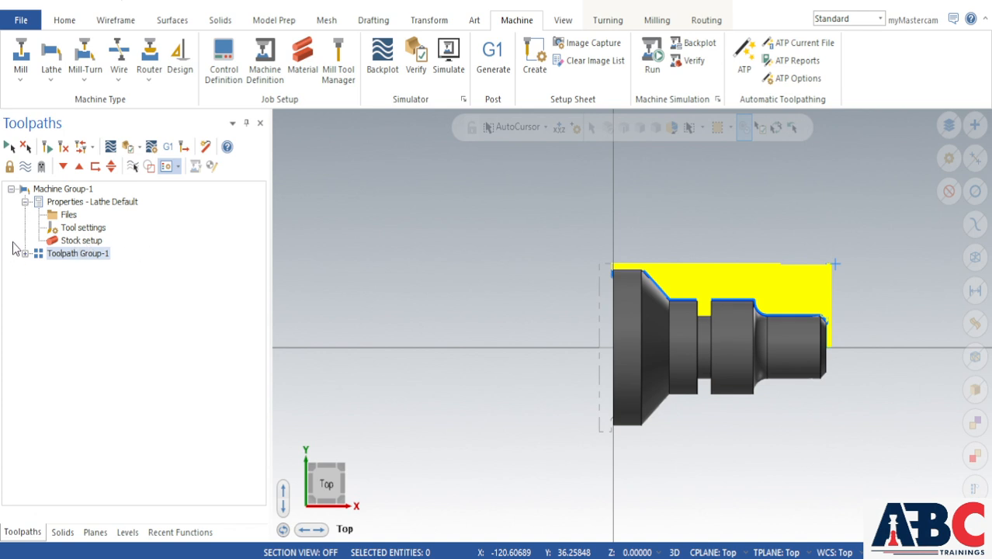
pyautogui.click(682, 2)
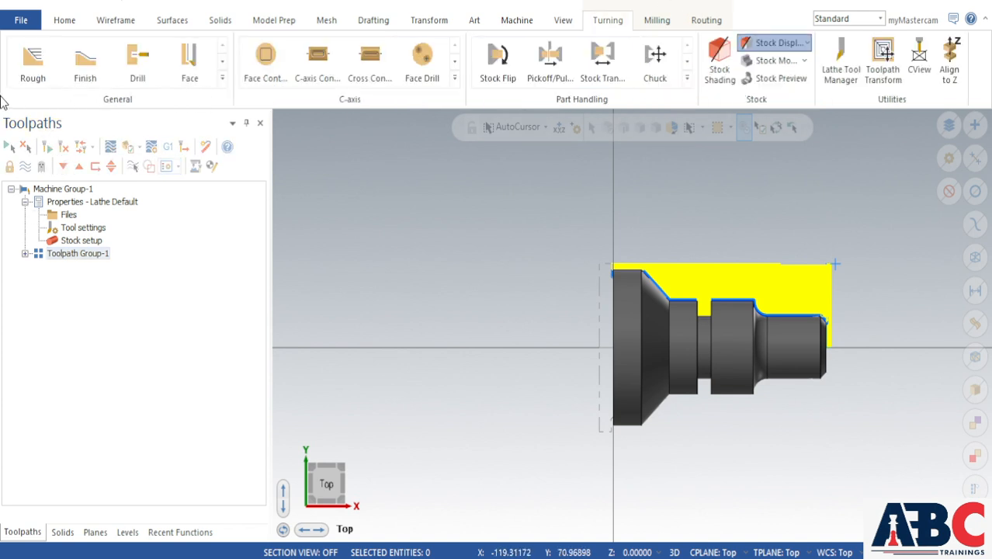
pyautogui.click(82, 241)
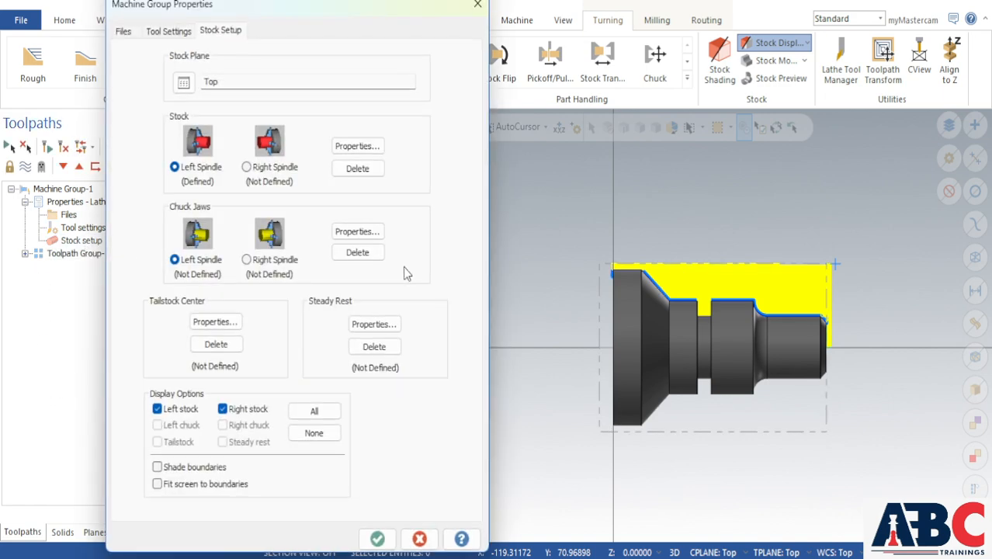
pyautogui.click(356, 145)
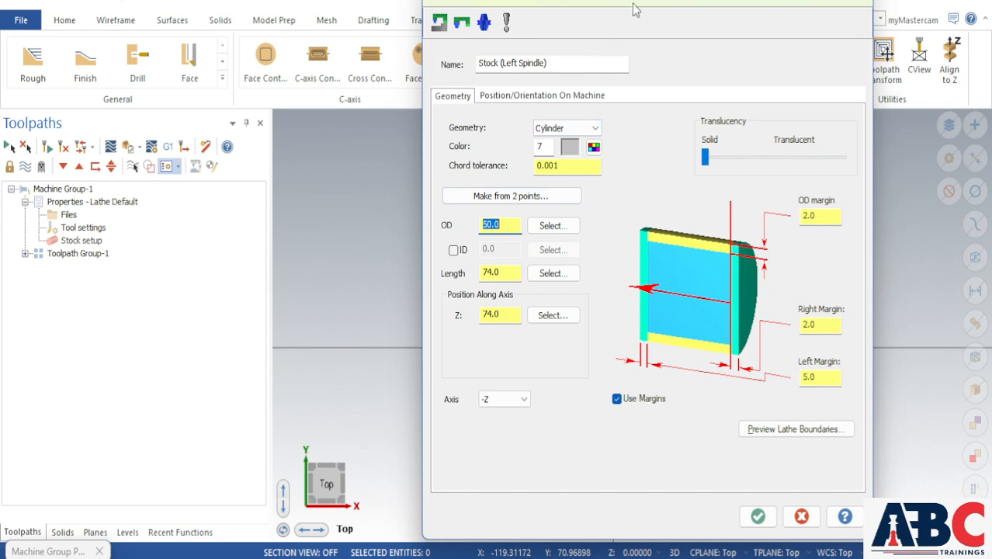
pyautogui.moveTo(633, 8); pyautogui.dragTo(265, 8)
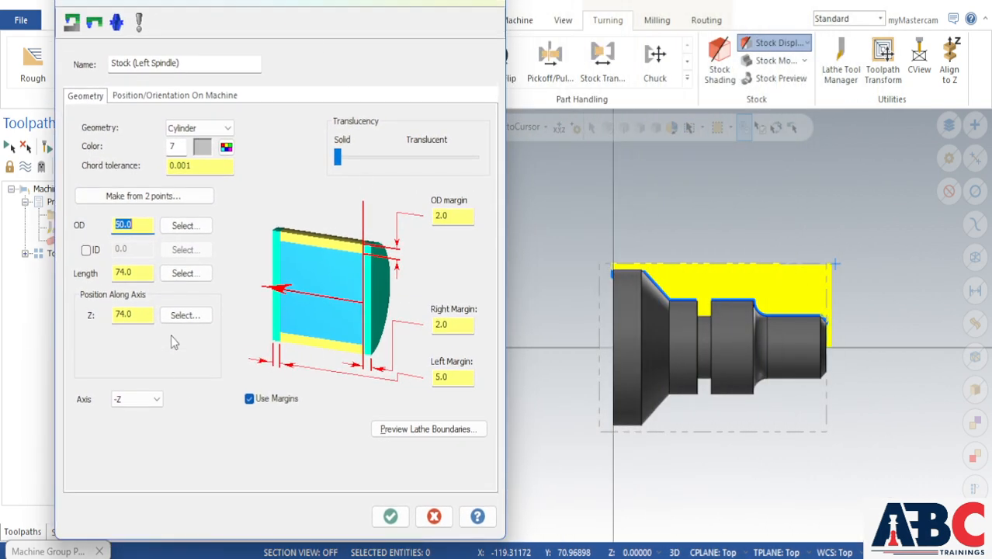
# - Preview the lathe boundaries of the left-spindle cylinder stock and accept its properties
pyautogui.click(148, 197)
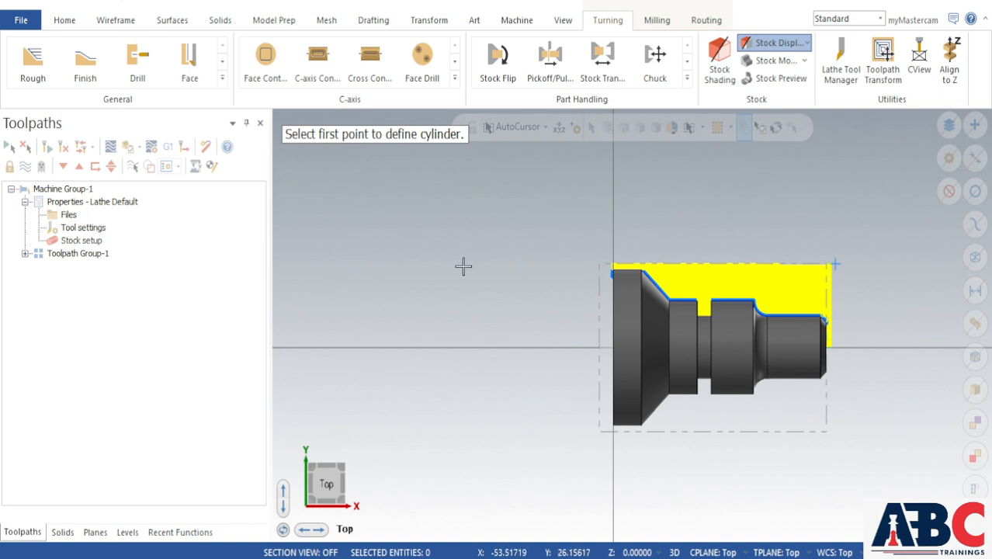
pyautogui.press('Escape')
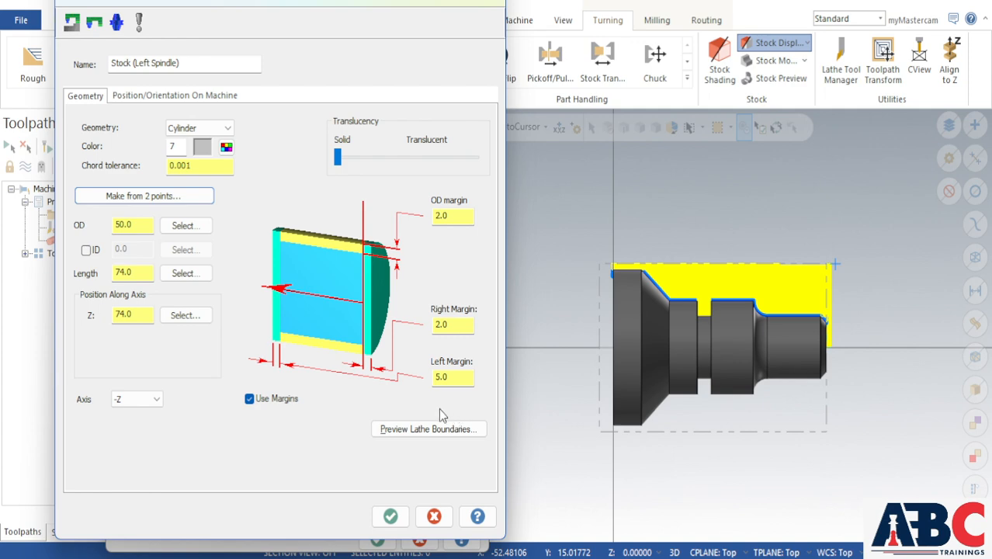
pyautogui.click(437, 429)
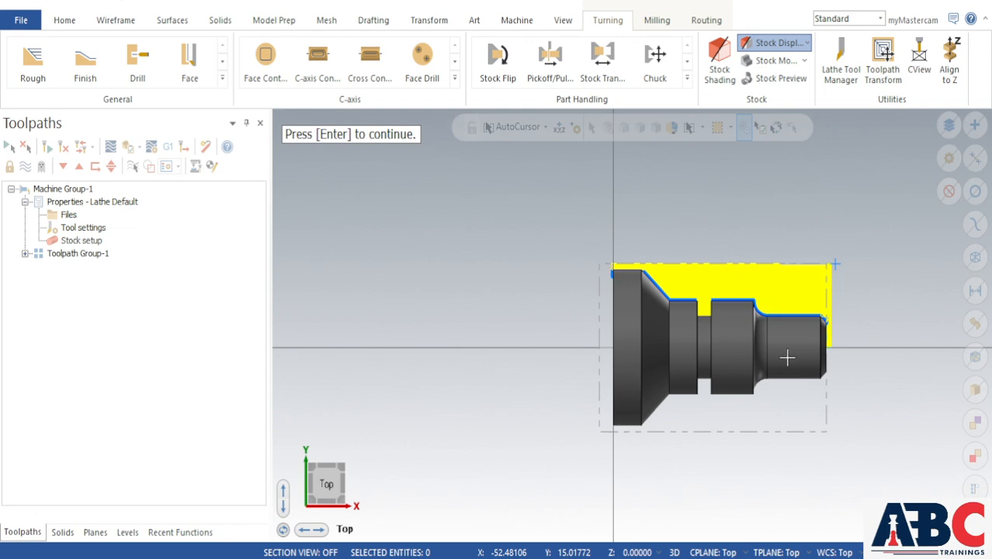
pyautogui.press('Return')
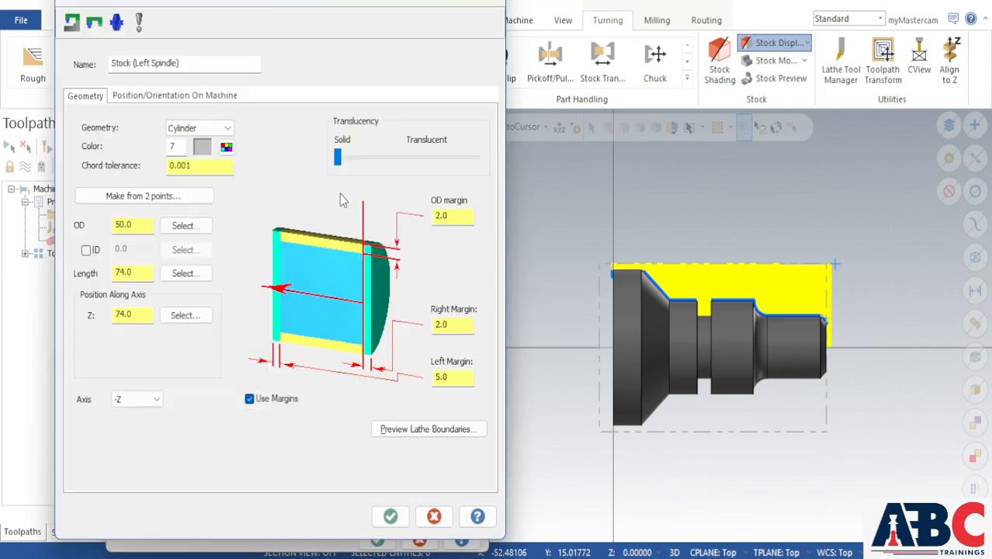
pyautogui.click(391, 516)
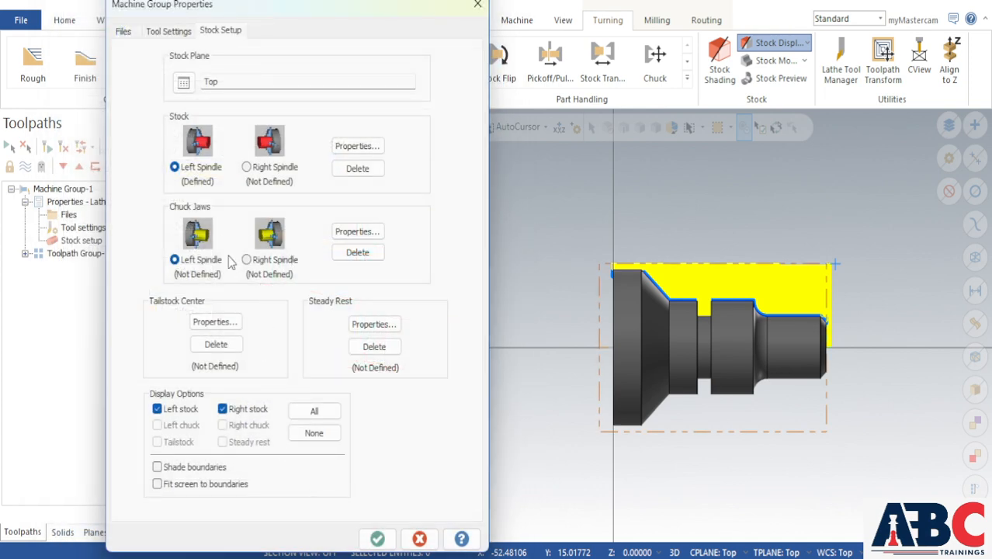
pyautogui.click(358, 232)
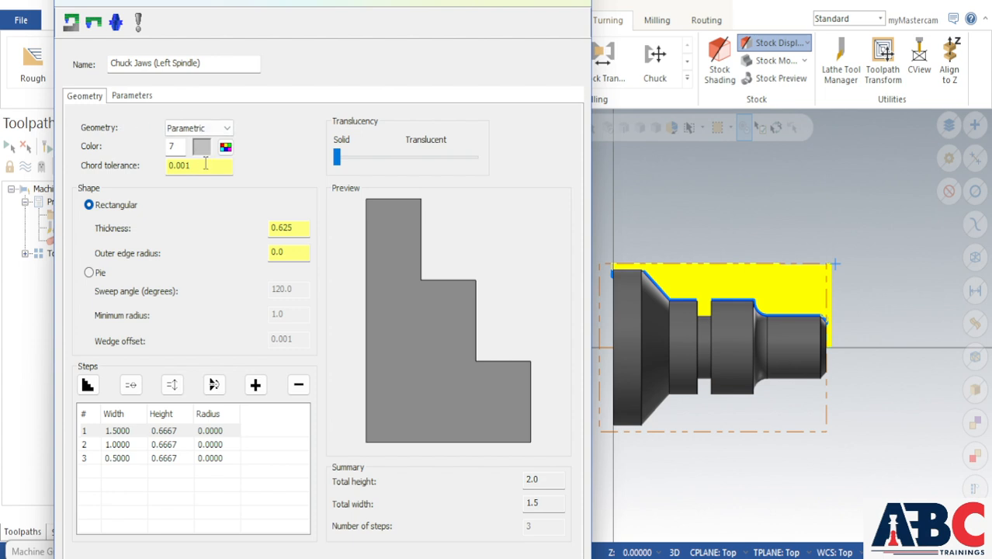
pyautogui.click(206, 166)
pyautogui.doubleClick(206, 167)
pyautogui.write('0.25')
pyautogui.click(133, 97)
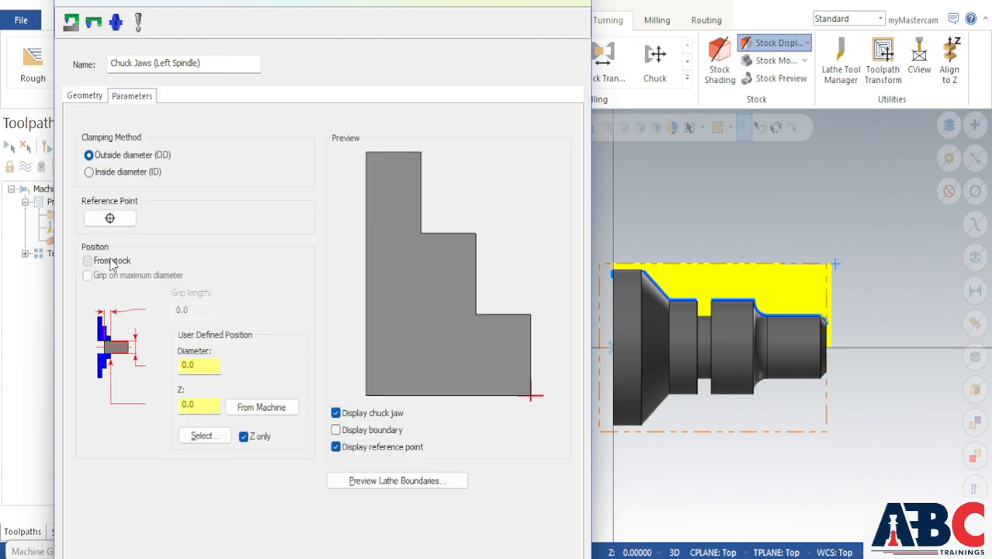
pyautogui.click(112, 262)
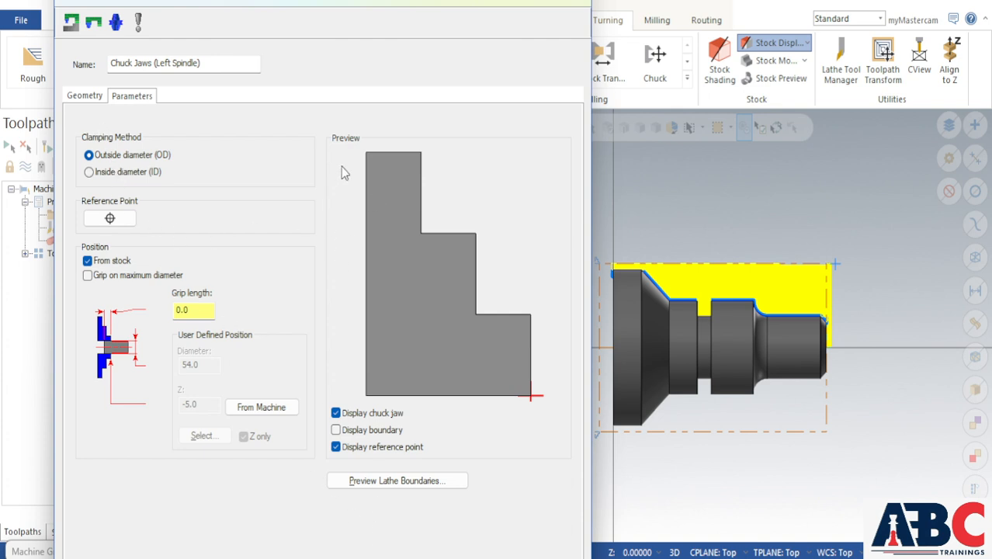
pyautogui.click(579, 3)
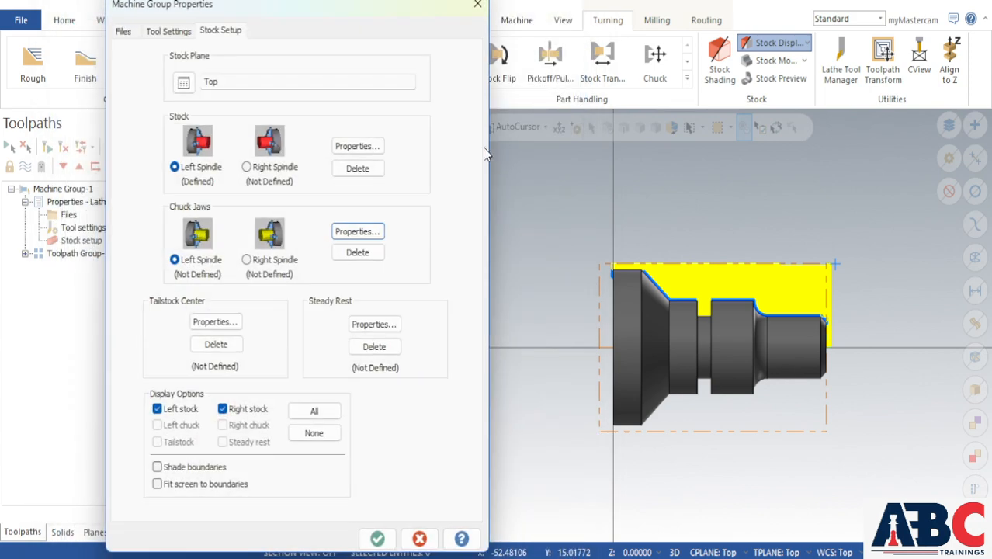
# - Accept the machine group's stock setup, and review and confirm the Lathe Face operation's toolpath and face parameters
pyautogui.click(377, 537)
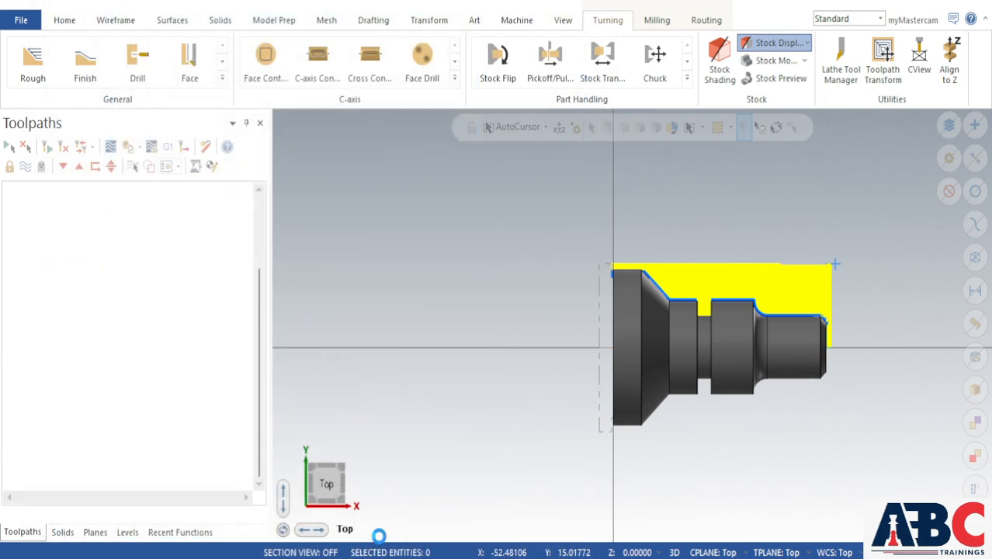
pyautogui.scroll(3, 114, 322)
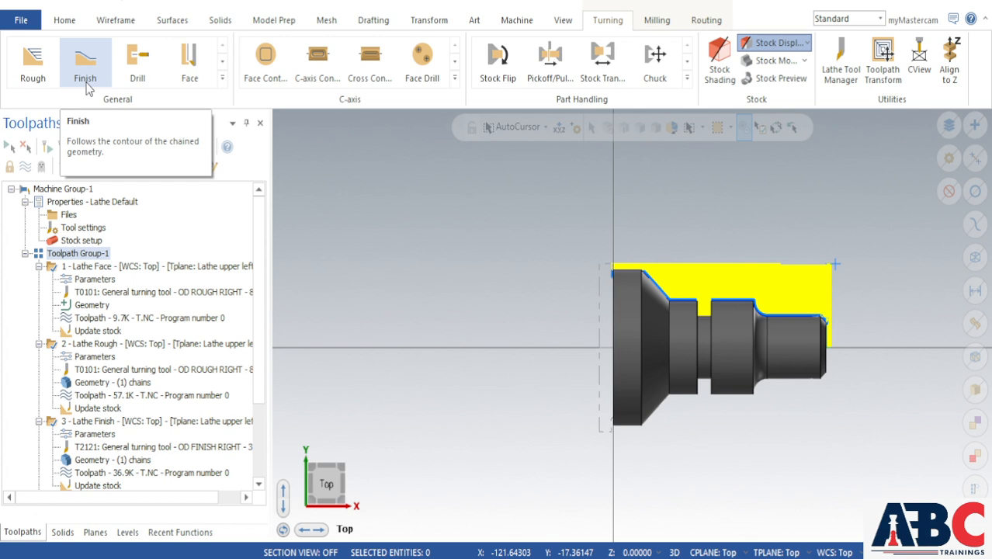
pyautogui.doubleClick(94, 280)
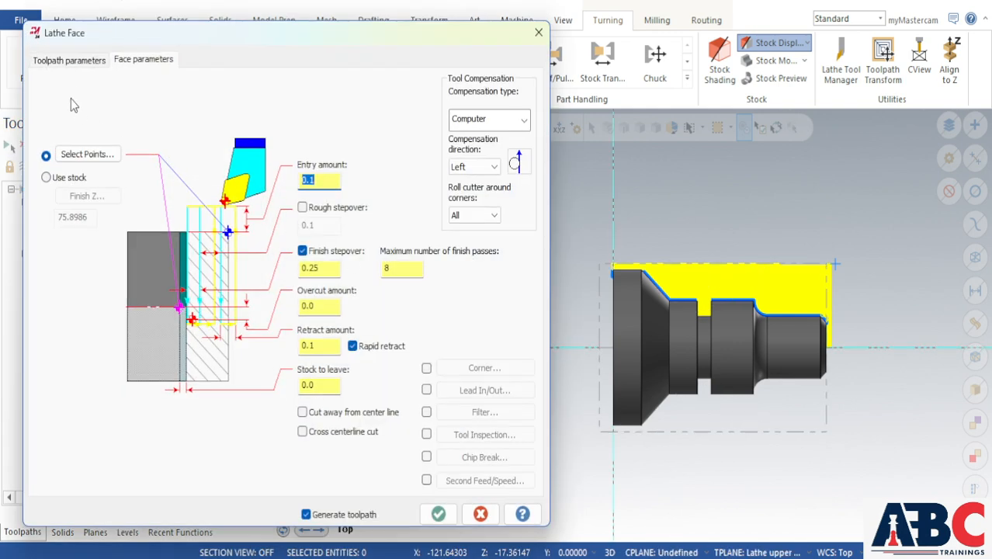
pyautogui.click(69, 61)
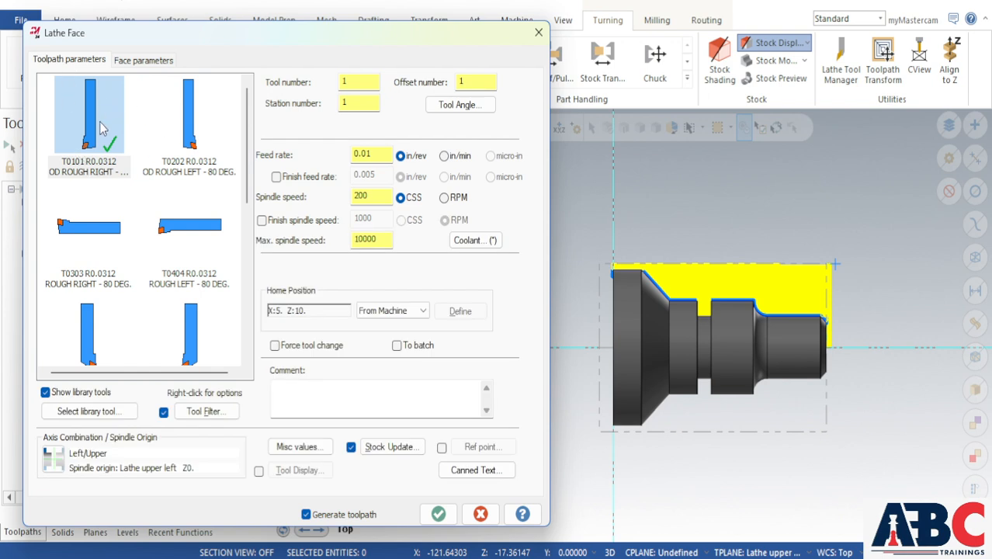
pyautogui.moveTo(99, 129)
pyautogui.click(147, 60)
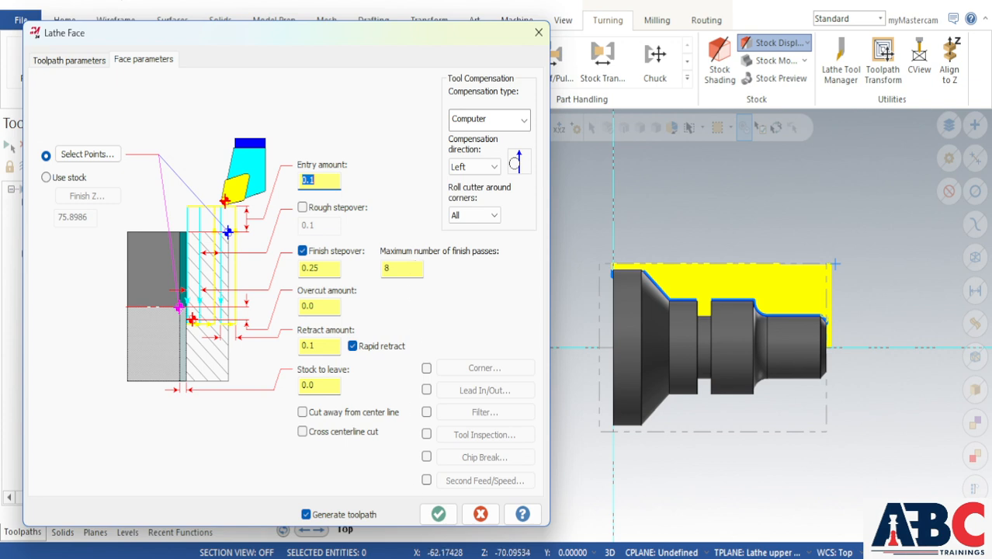
pyautogui.click(439, 513)
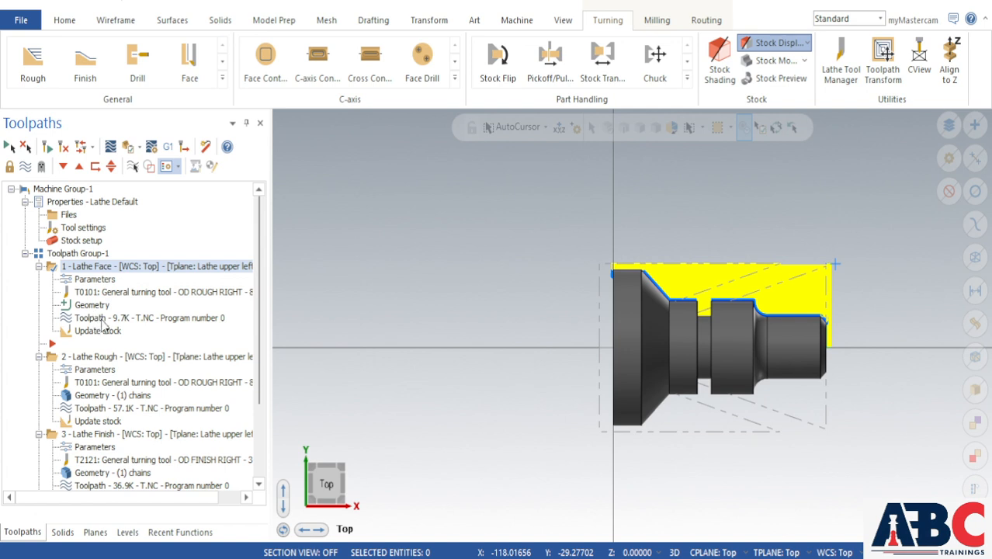
# - Review and confirm the Lathe Rough operation's toolpath and rough parameters, including the stock recognition options, and inspect its passes on the part
pyautogui.scroll(-1, 136, 342)
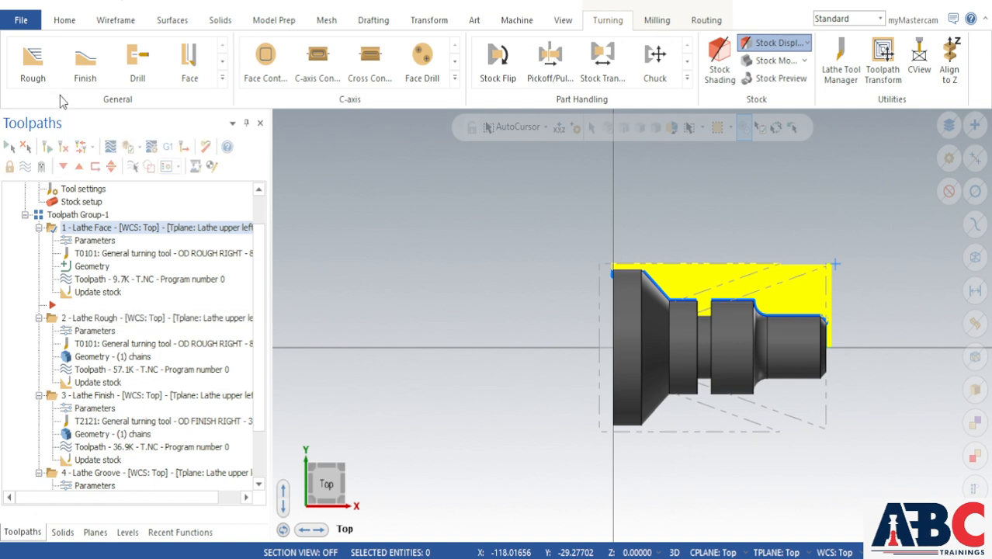
pyautogui.click(94, 332)
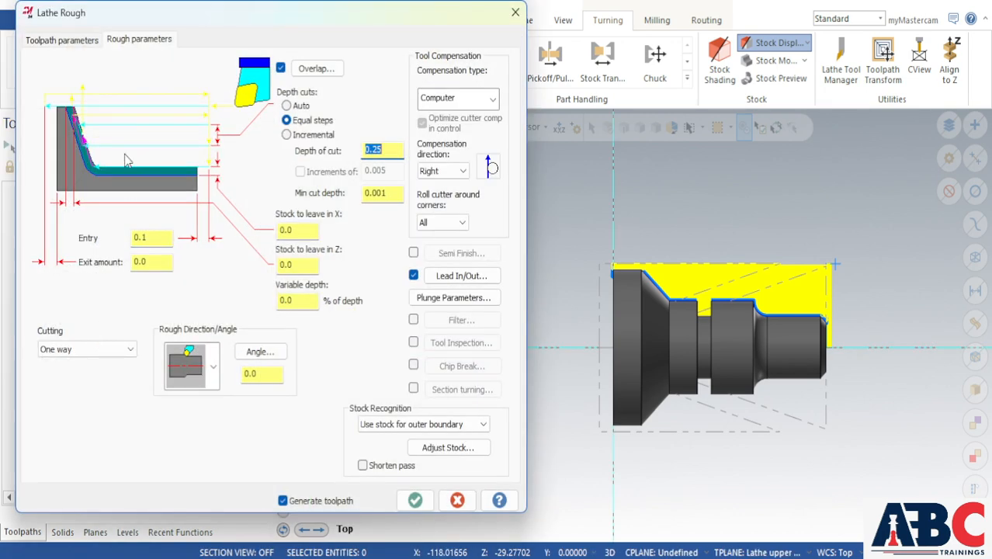
pyautogui.click(77, 43)
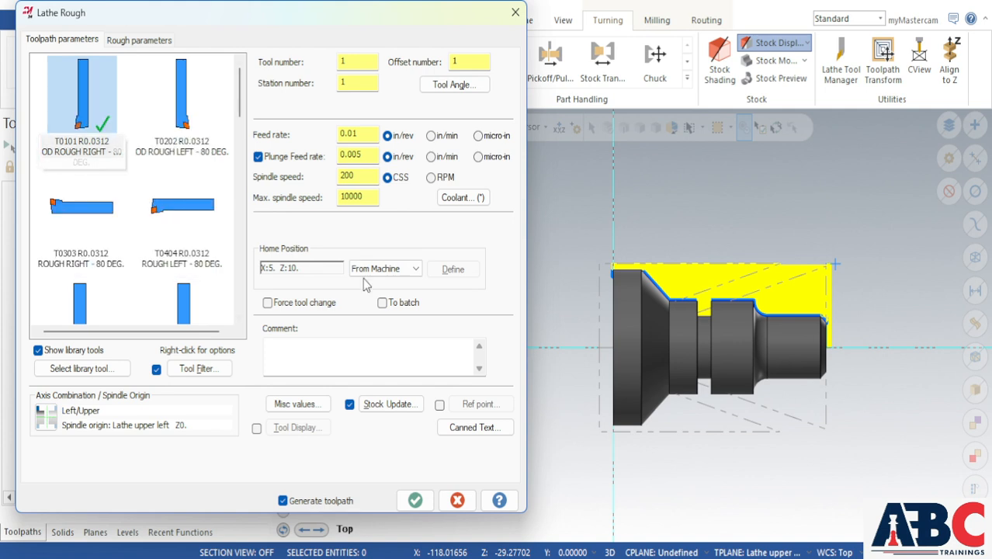
pyautogui.click(138, 41)
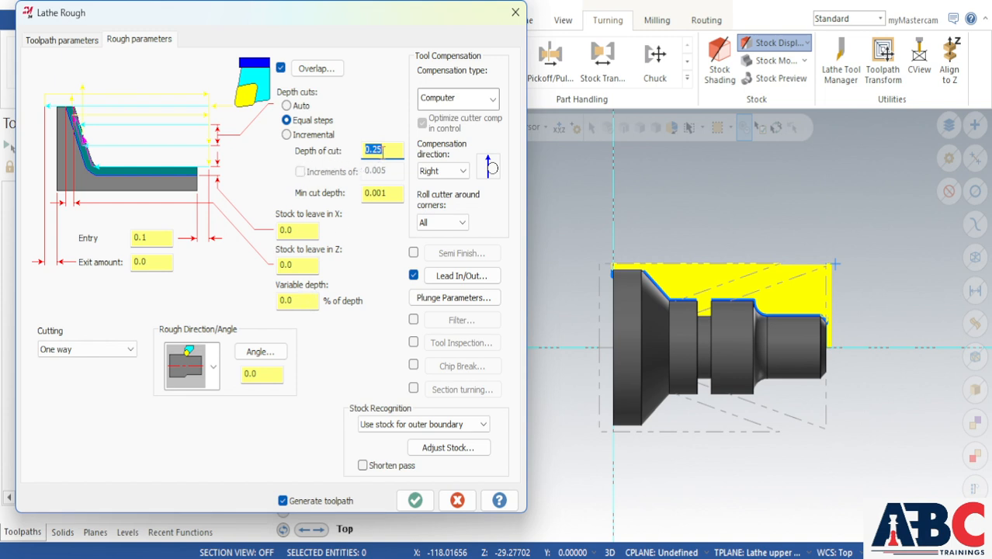
pyautogui.click(418, 426)
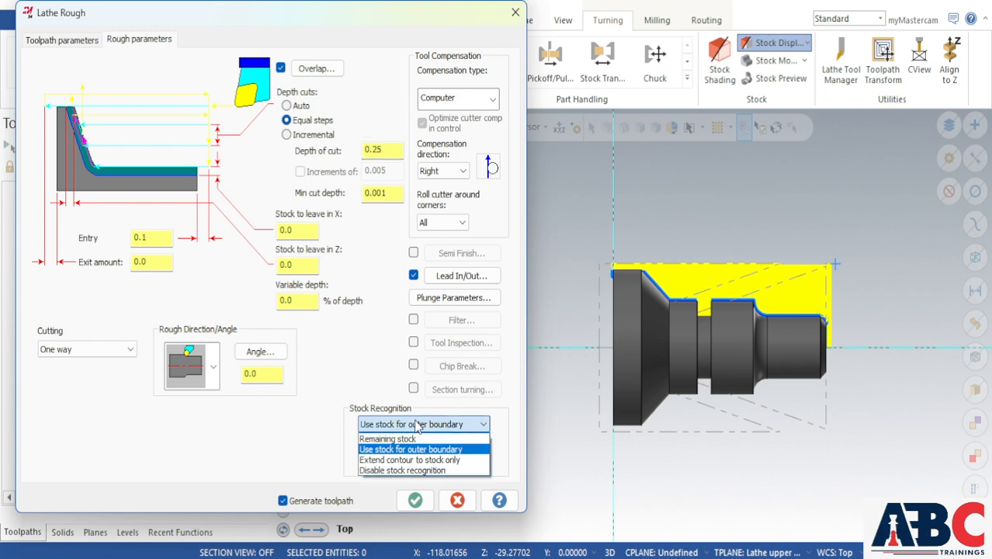
pyautogui.click(418, 503)
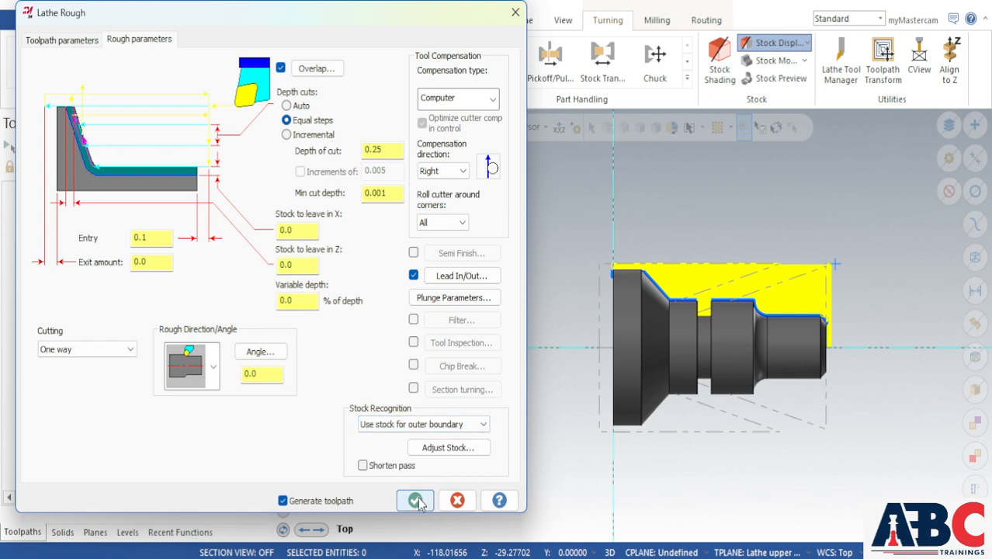
pyautogui.click(417, 500)
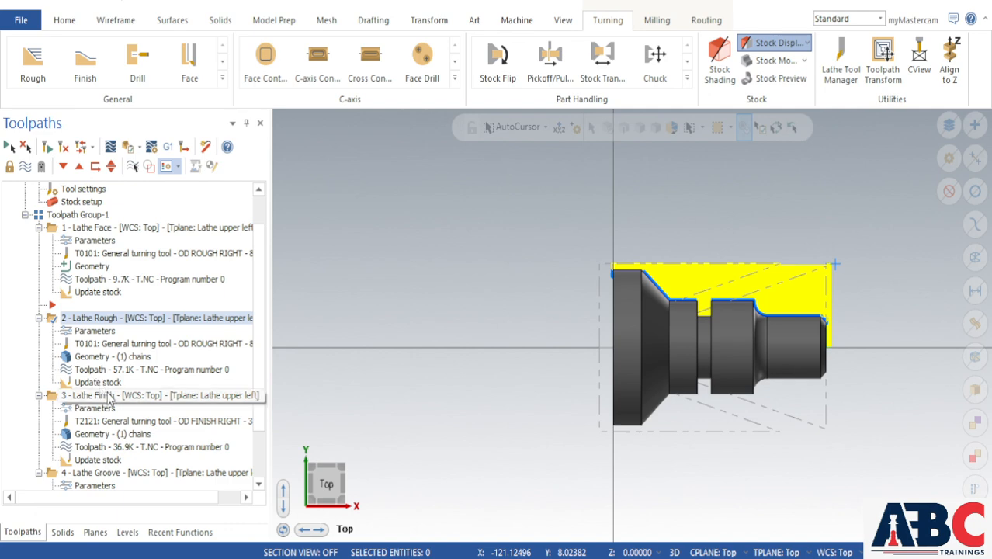
pyautogui.scroll(2, 792, 301)
pyautogui.scroll(2, 792, 301)
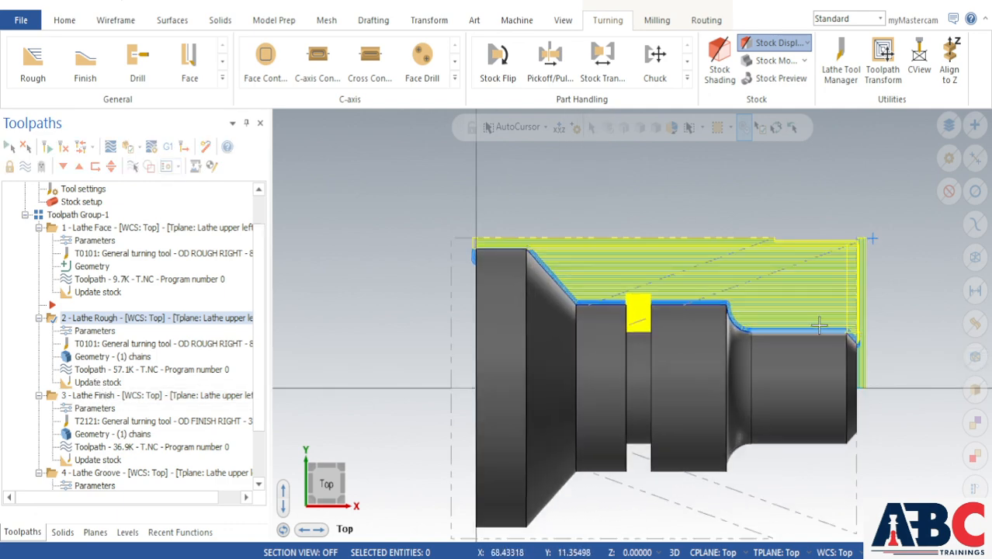
pyautogui.scroll(-1, 822, 259)
pyautogui.scroll(-2, 822, 258)
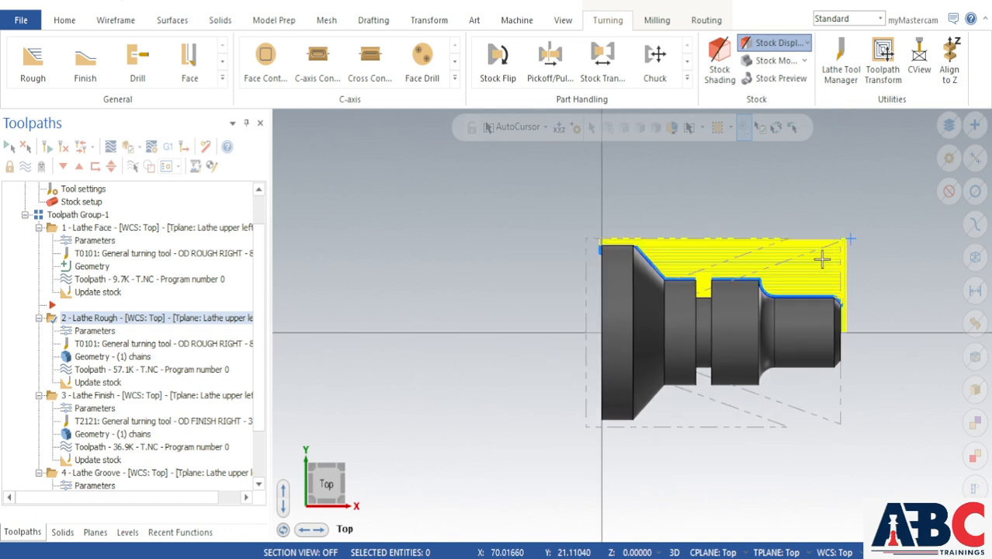
# - Review and confirm the Lathe Finish operation's tool selection, toolpath parameters and finish parameters
pyautogui.click(165, 166)
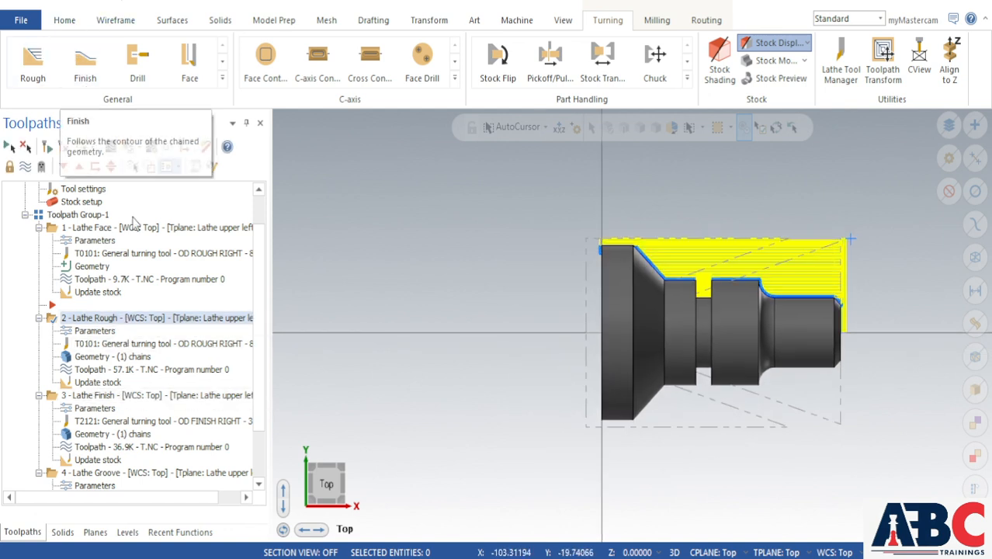
pyautogui.click(196, 397)
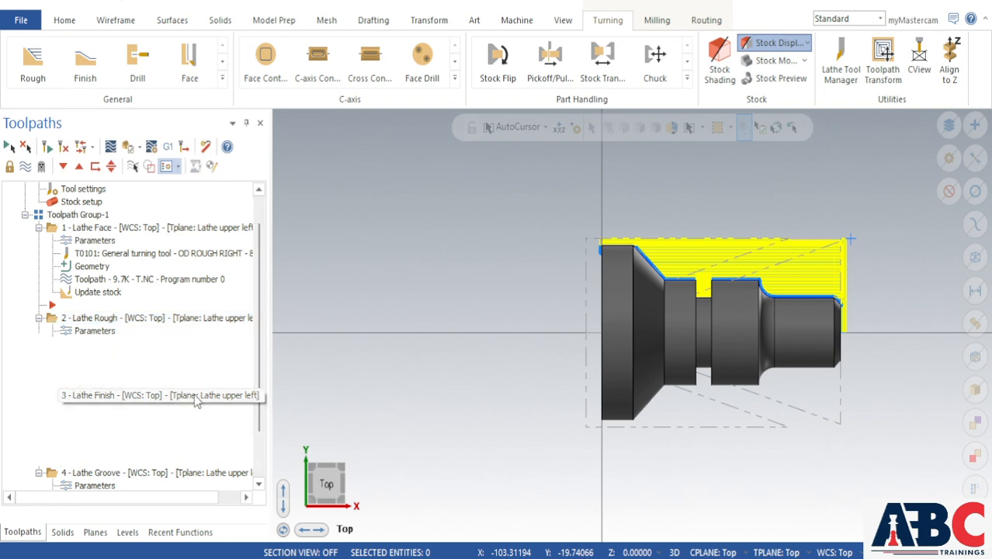
pyautogui.click(105, 409)
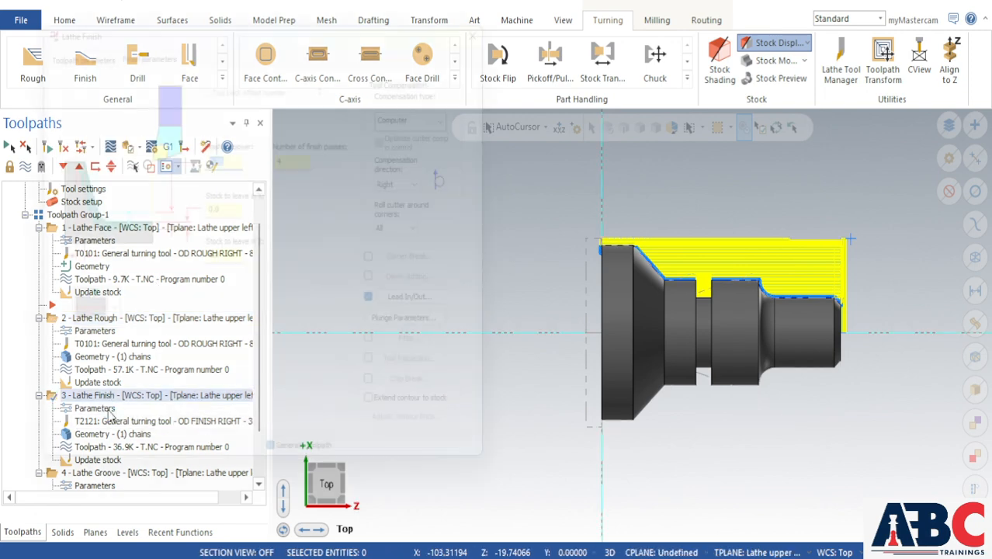
pyautogui.click(62, 36)
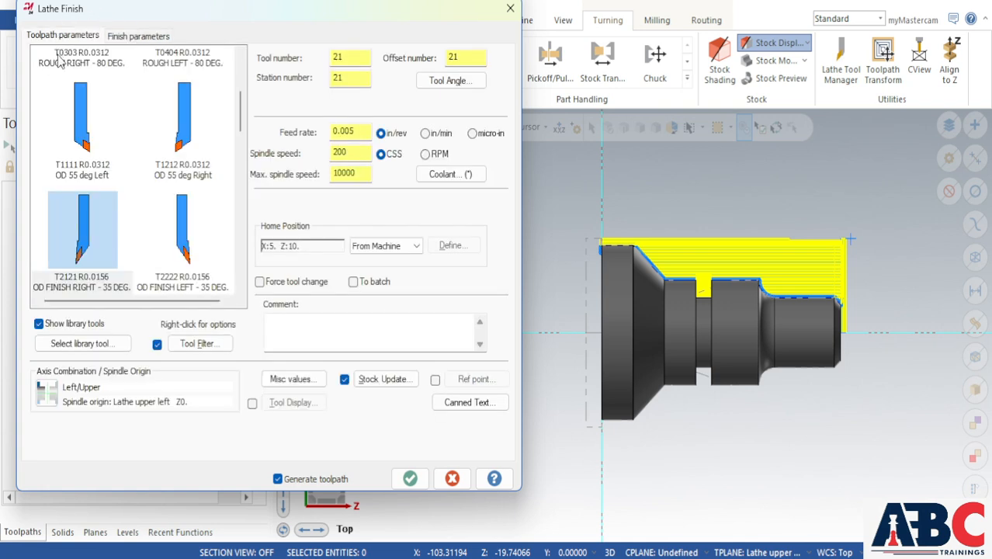
pyautogui.moveTo(76, 237)
pyautogui.click(163, 41)
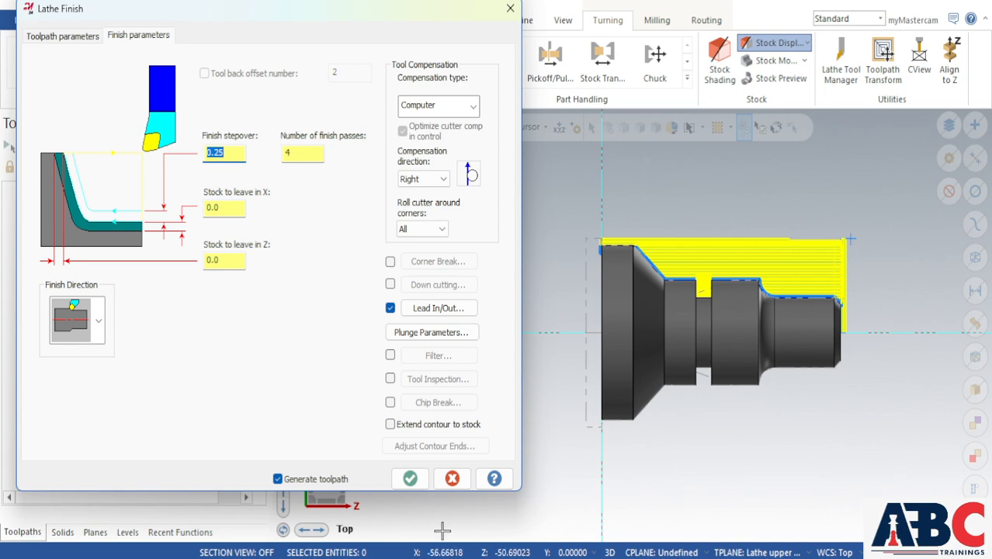
pyautogui.click(411, 479)
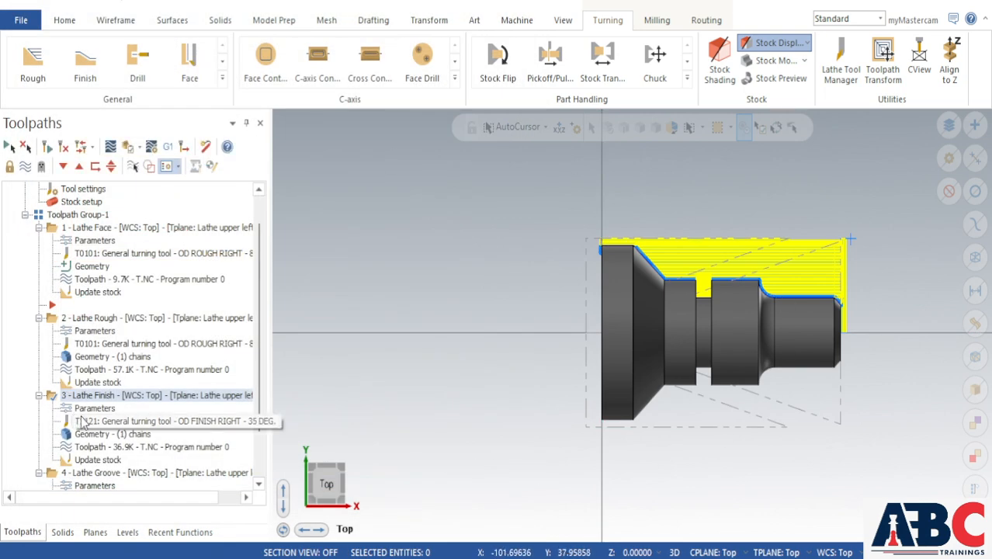
# - Find Groove among the general turning toolpaths, and review the existing Lathe Groove operation's tool and groove shape parameters
pyautogui.scroll(-2, 58, 458)
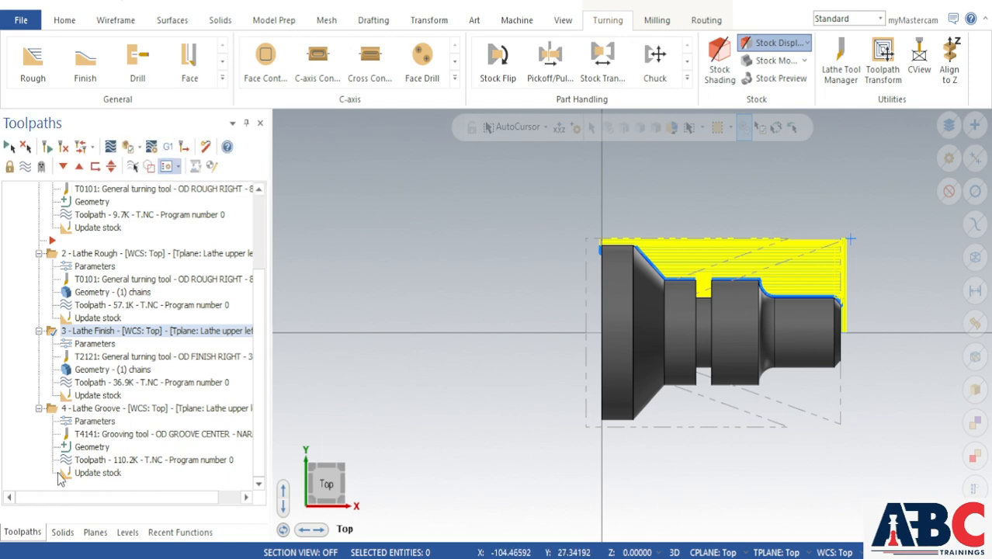
pyautogui.click(222, 78)
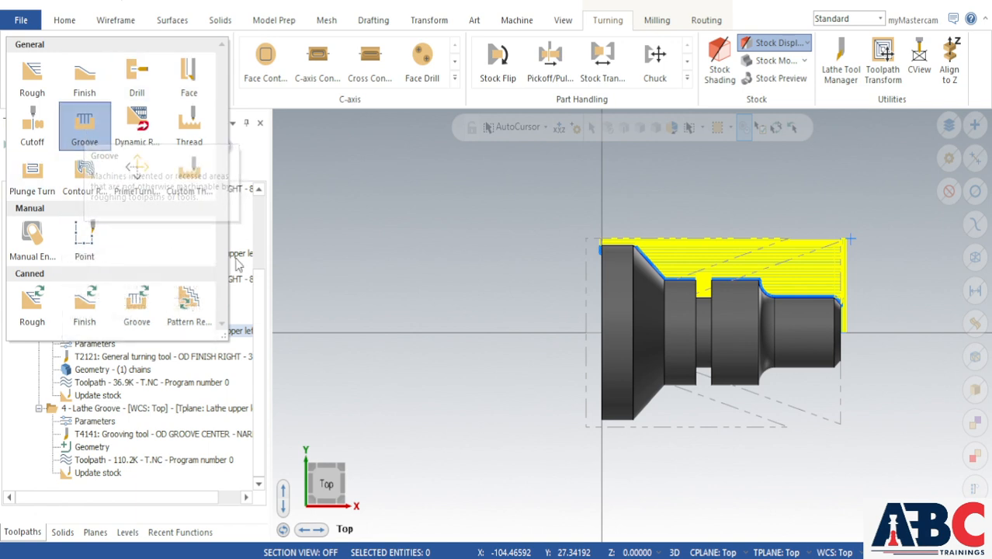
pyautogui.click(291, 221)
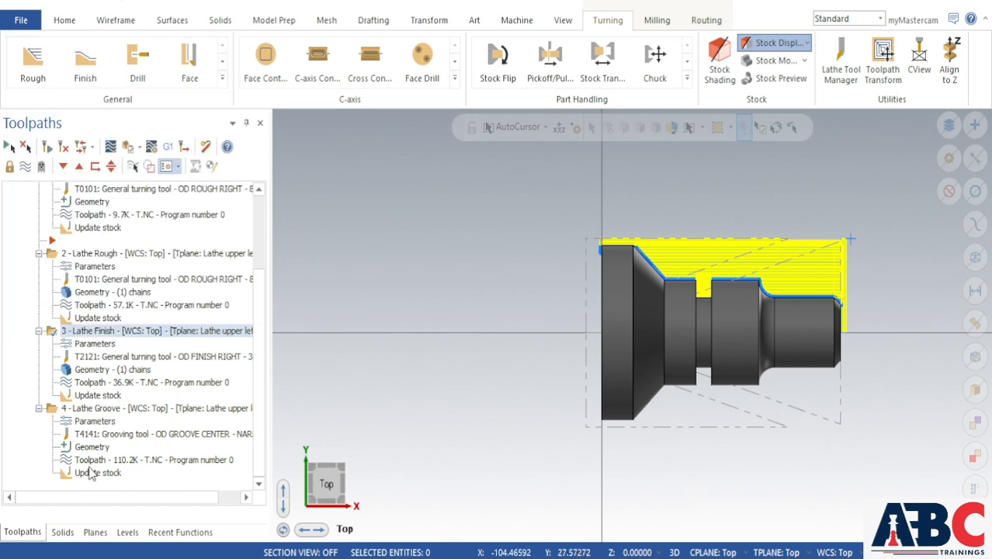
pyautogui.click(98, 421)
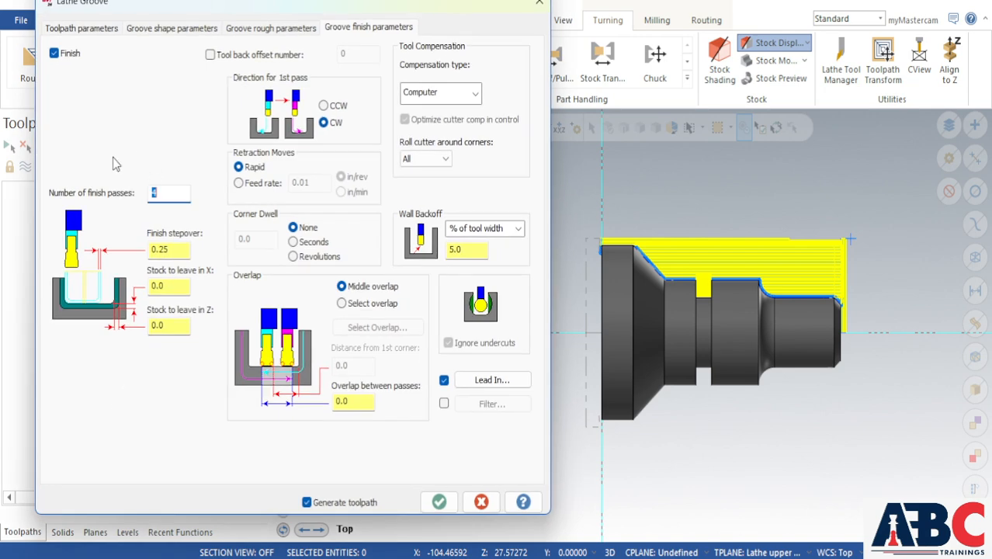
pyautogui.click(79, 31)
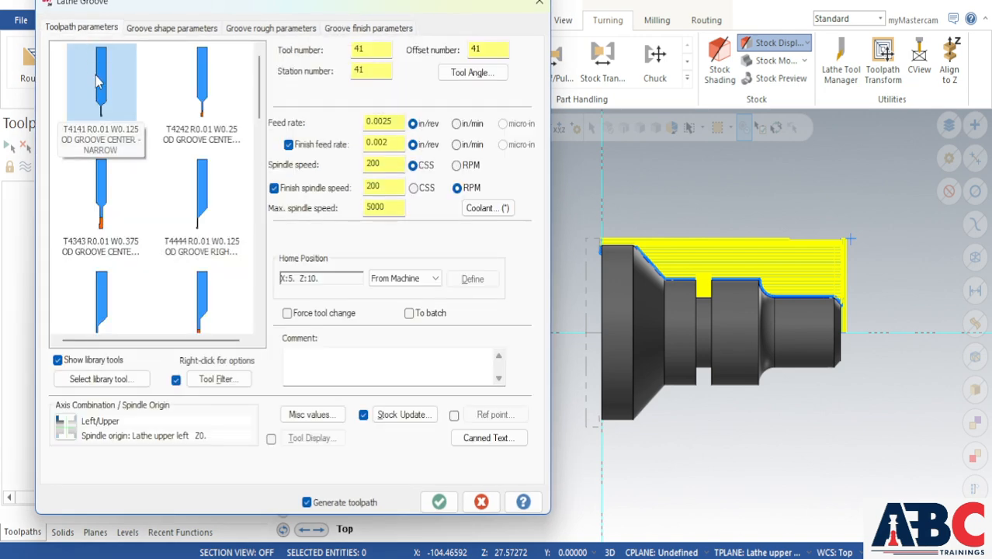
pyautogui.moveTo(95, 75)
pyautogui.click(180, 29)
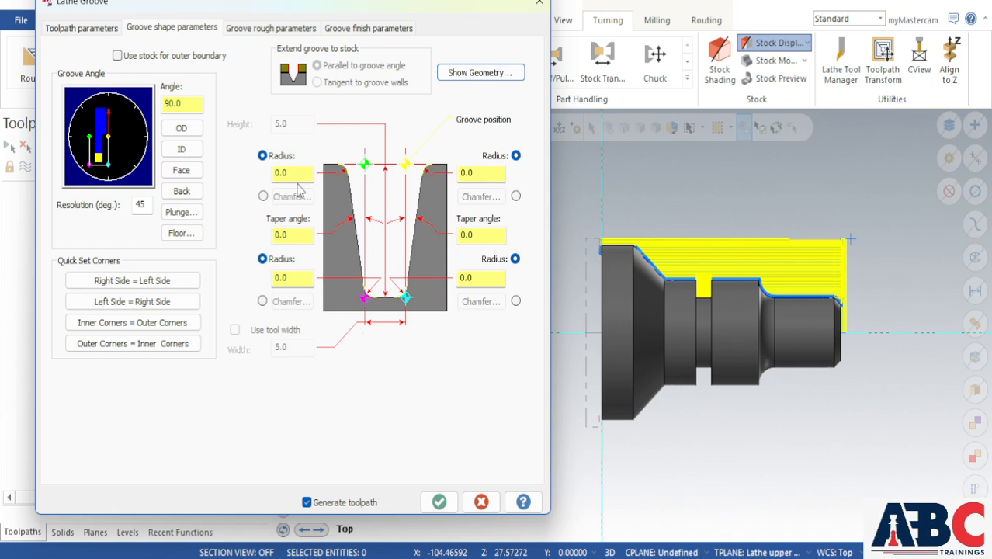
# - Review the Lathe Groove operation's rough and finish parameters, confirm them, and inspect the groove toolpath on the part
pyautogui.click(269, 28)
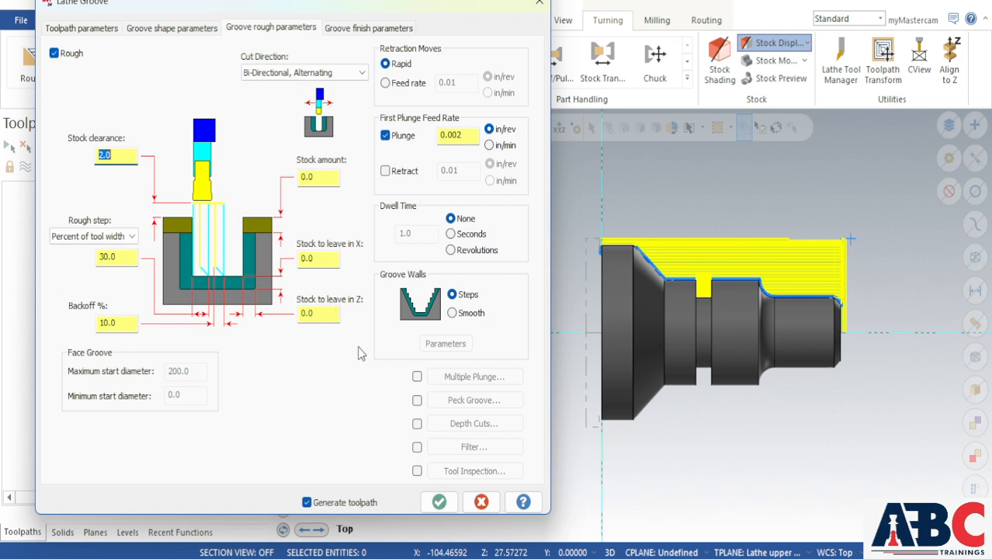
pyautogui.click(353, 27)
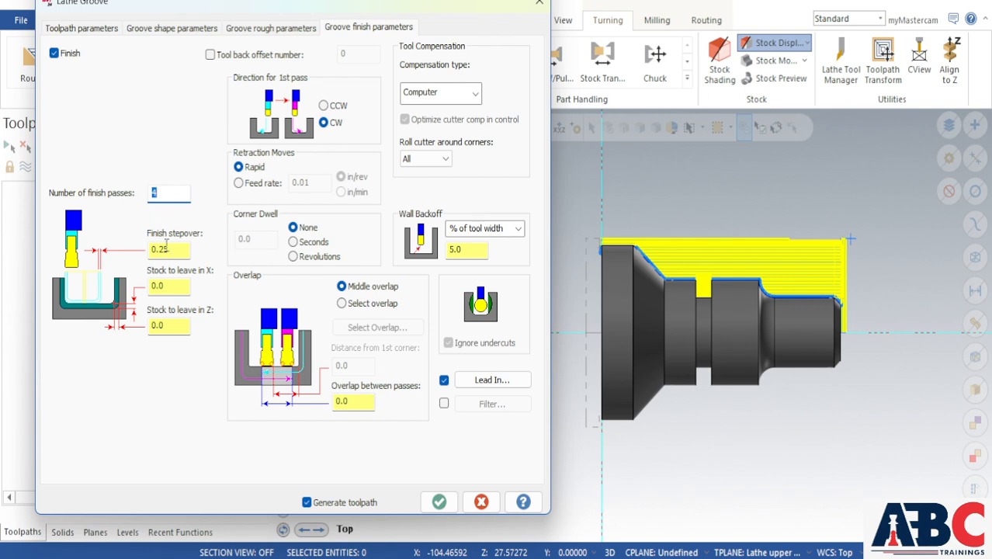
pyautogui.click(427, 508)
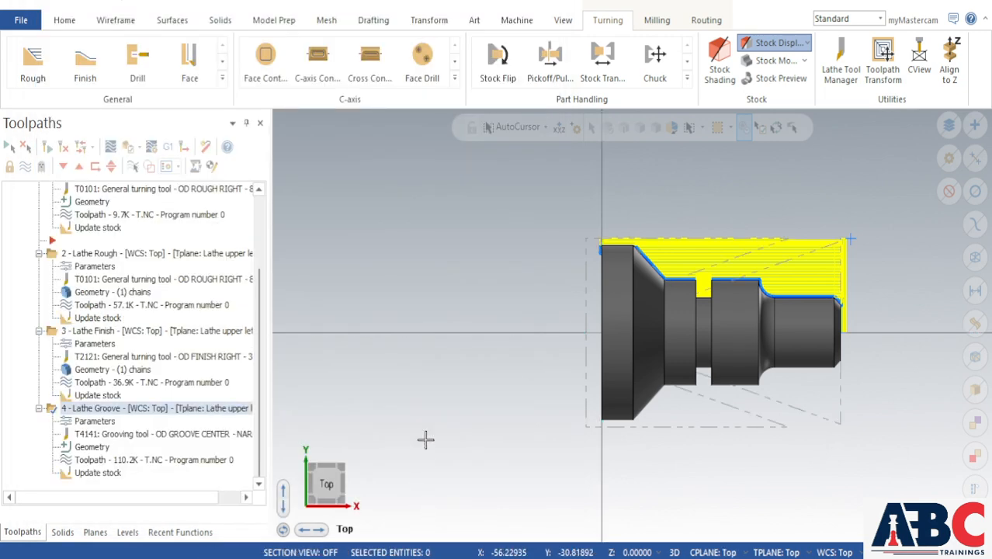
pyautogui.scroll(5, 683, 338)
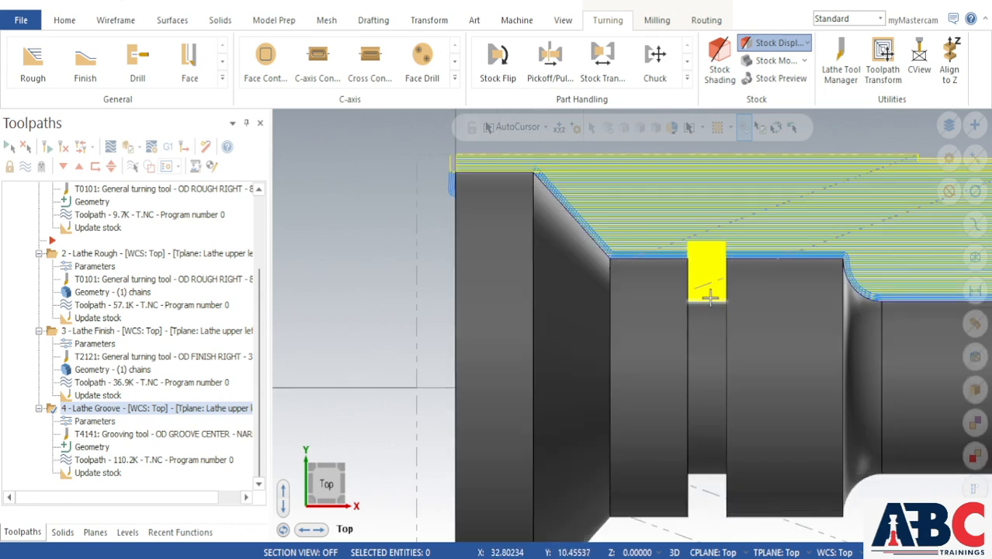
pyautogui.click(165, 167)
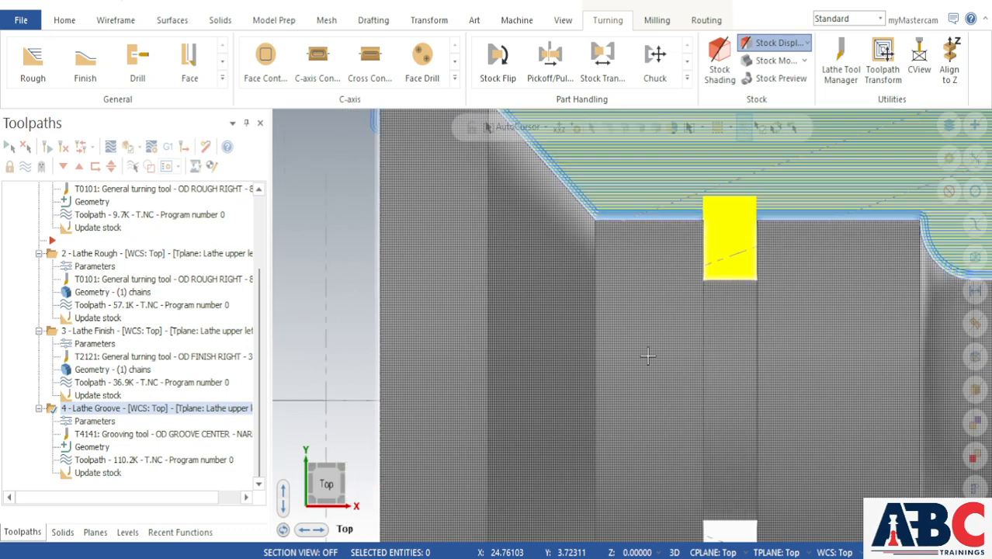
pyautogui.scroll(-5, 591, 326)
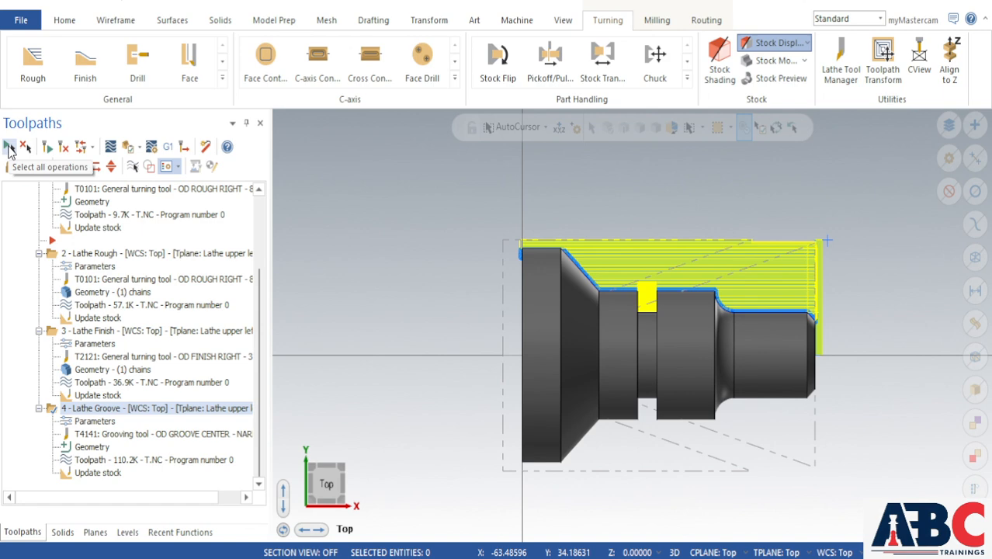
# - Open all operations in the simulator with two views in columns, setting the first viewport to Isometric and the second to Top
pyautogui.click(128, 149)
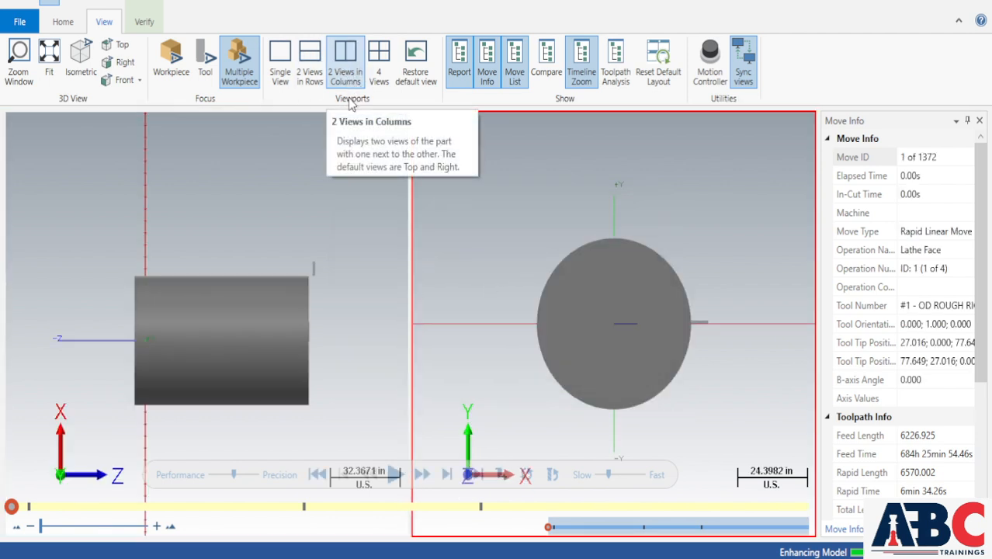
pyautogui.click(302, 219)
pyautogui.scroll(-4, 332, 293)
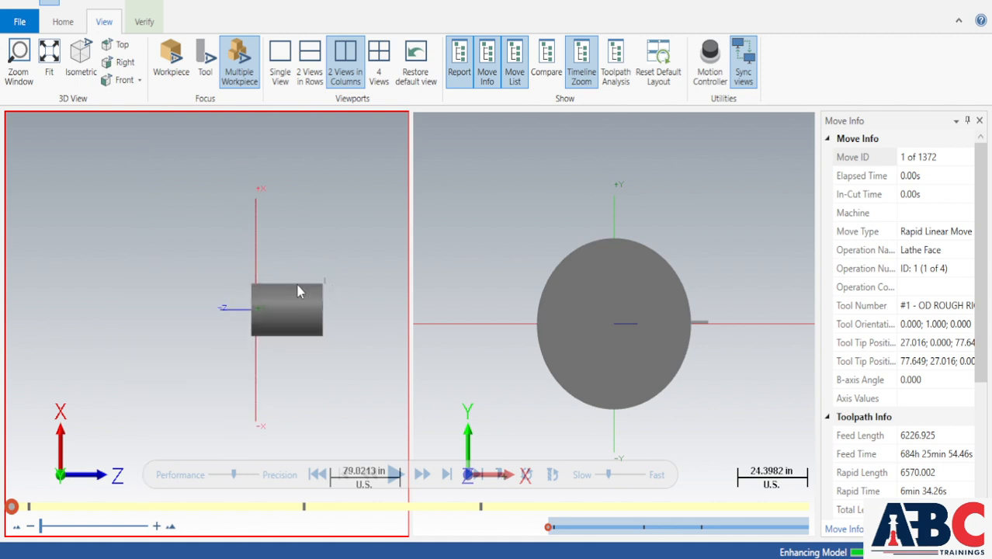
pyautogui.rightClick(319, 181)
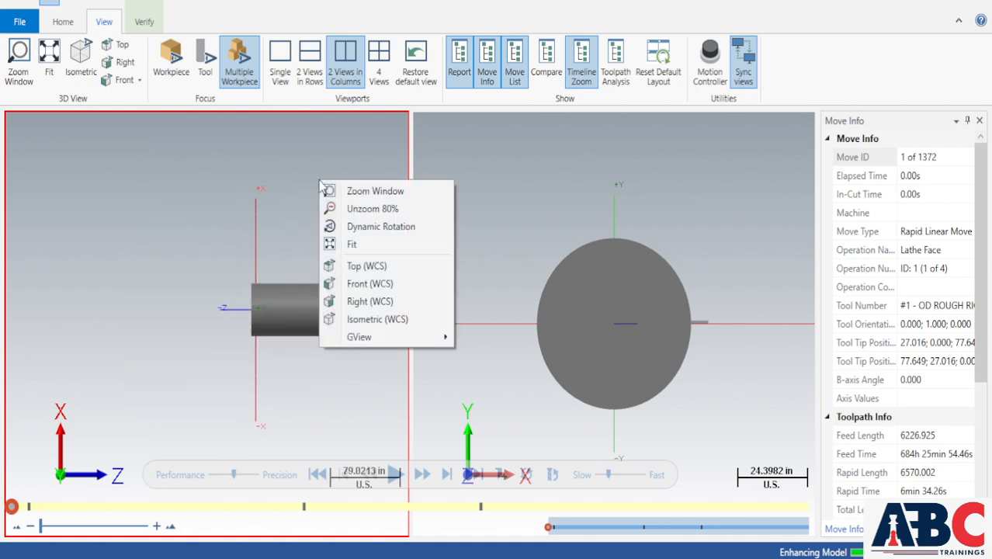
pyautogui.click(366, 319)
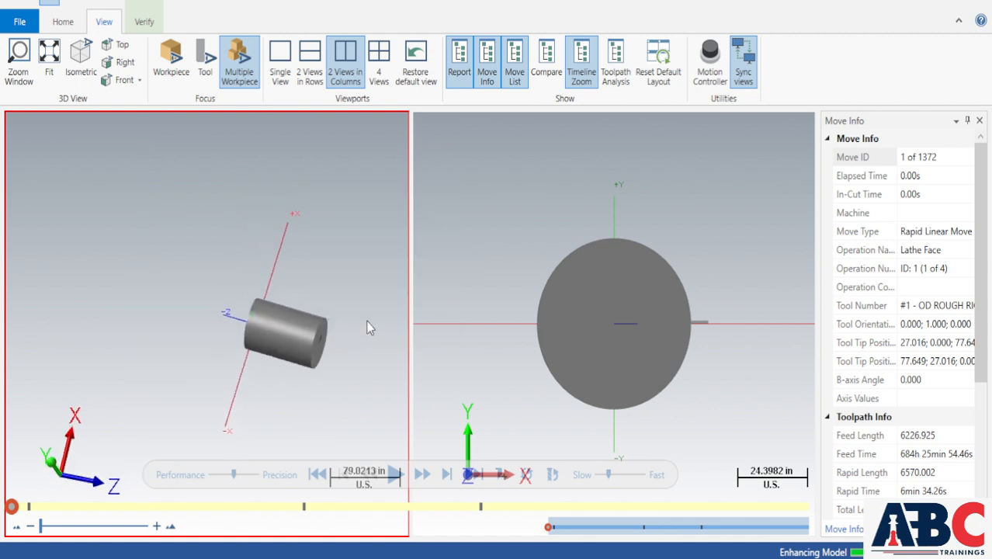
pyautogui.rightClick(621, 177)
pyautogui.click(665, 263)
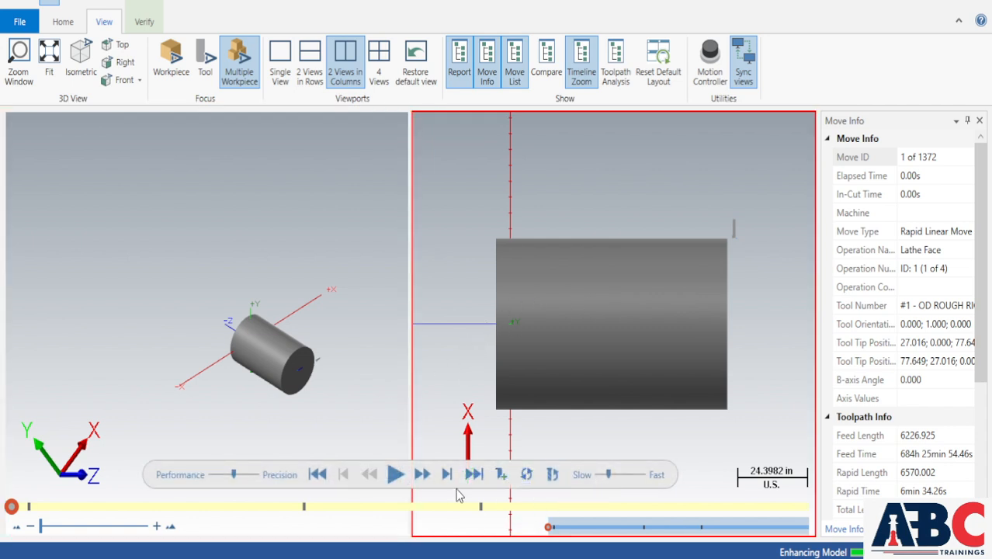
# - Play the full machining simulation and inspect the end chamfer, fillet and groove of the machined part up close
pyautogui.click(394, 476)
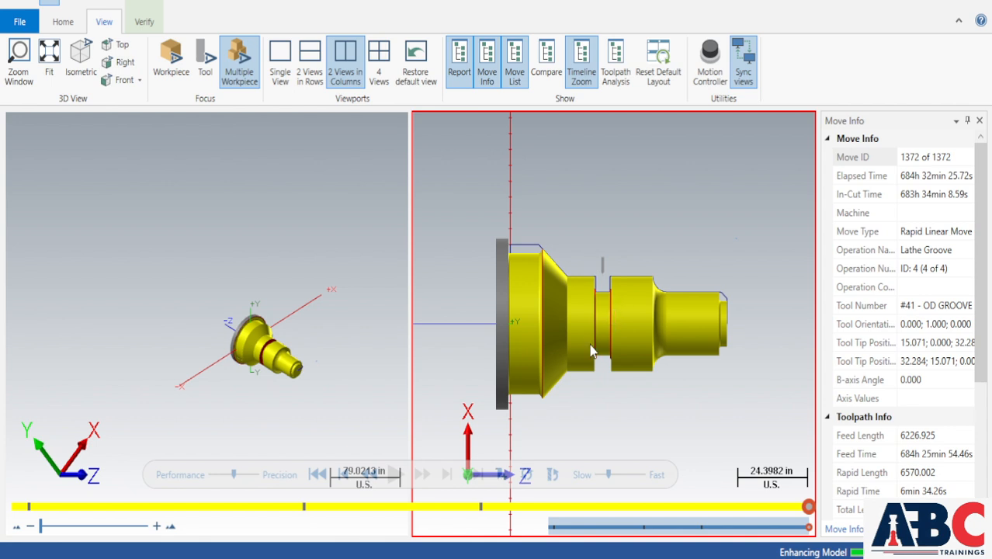
pyautogui.scroll(5, 721, 302)
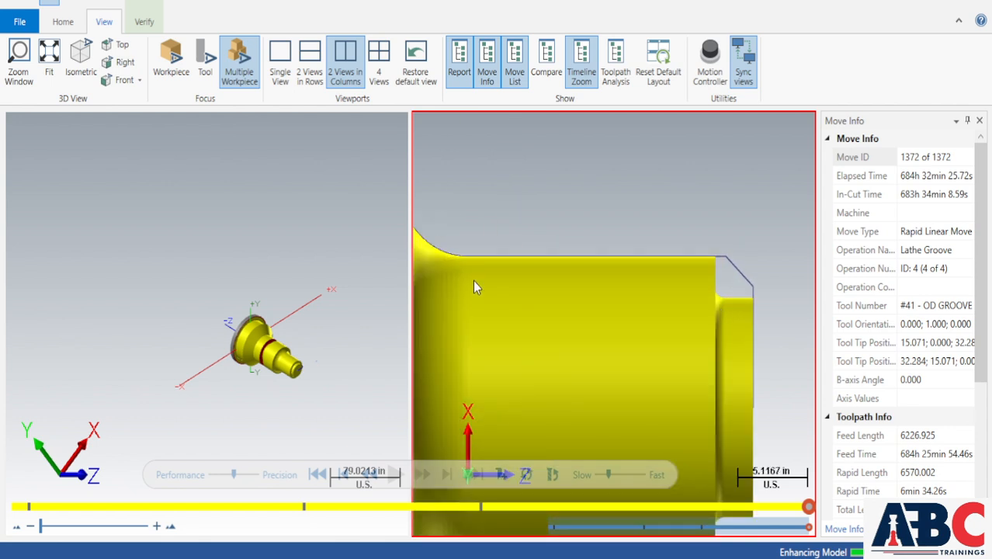
pyautogui.scroll(-2, 496, 288)
pyautogui.scroll(-2, 497, 289)
pyautogui.scroll(6, 483, 288)
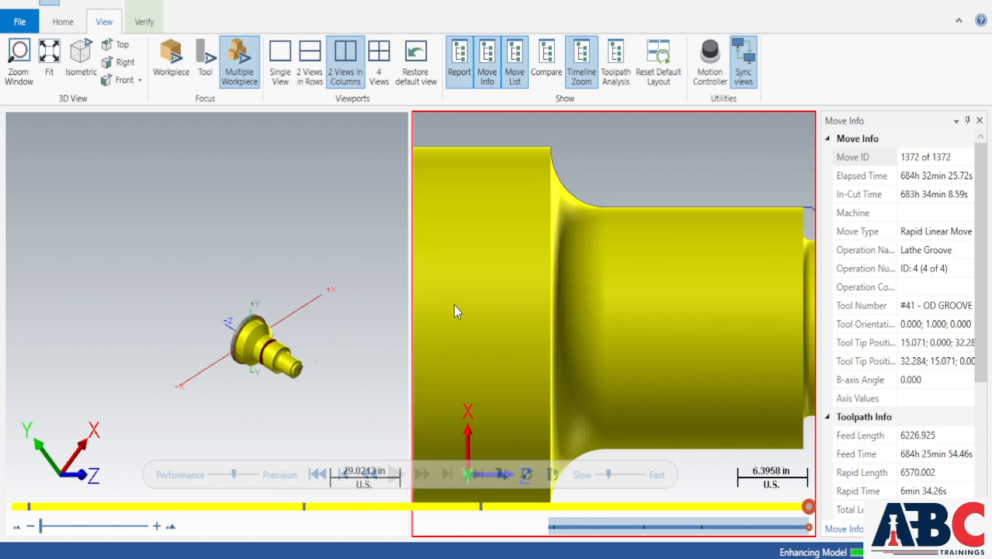
pyautogui.scroll(-8, 586, 303)
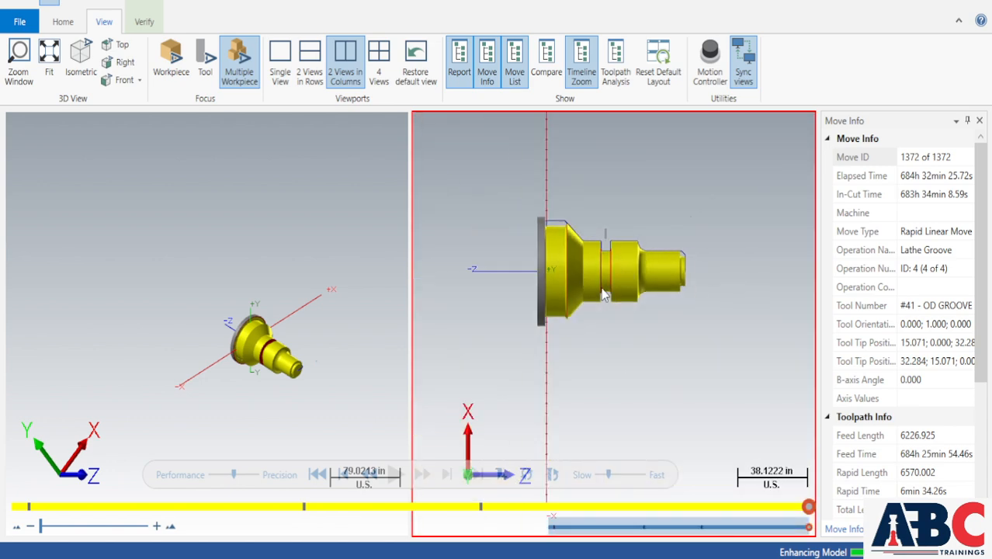